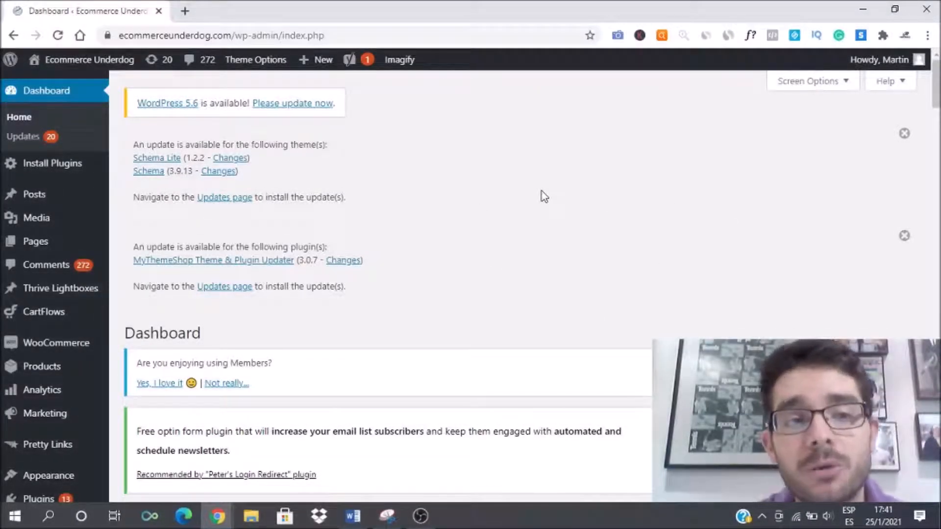
Step: Create a new WordPress page titled "Thank You Page example"
mouse_move(35, 249)
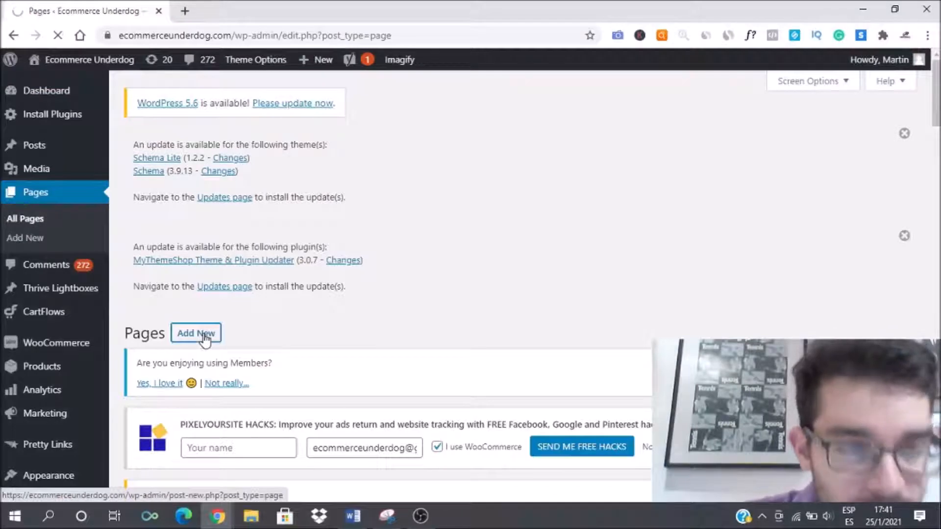
click(205, 335)
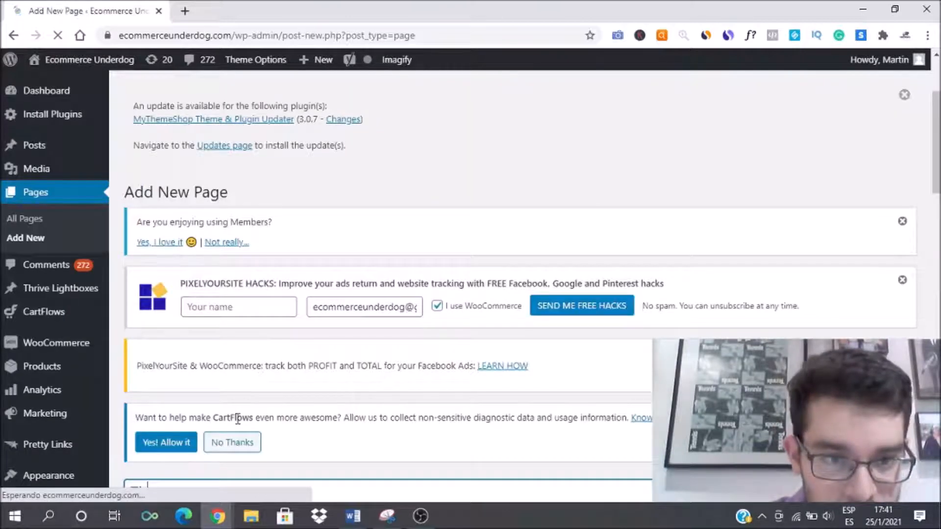
text(Th)
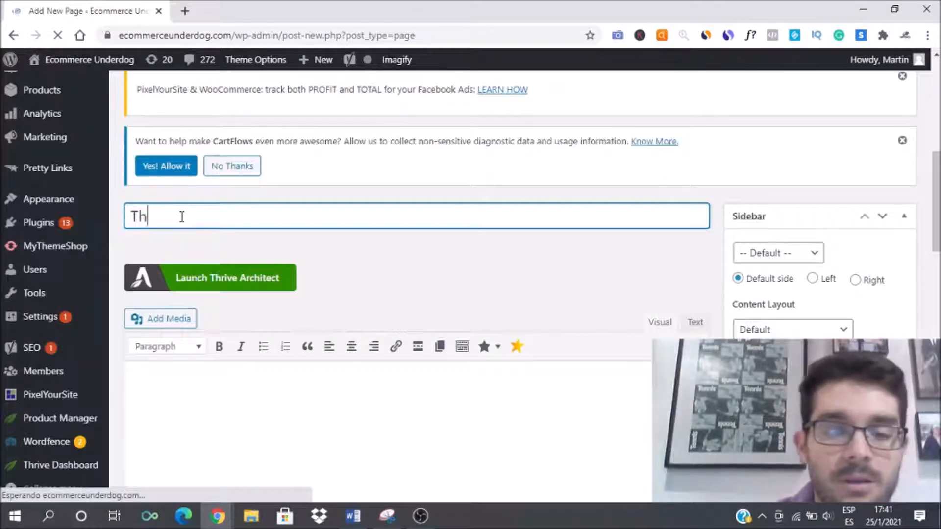
text(ank You Page example)
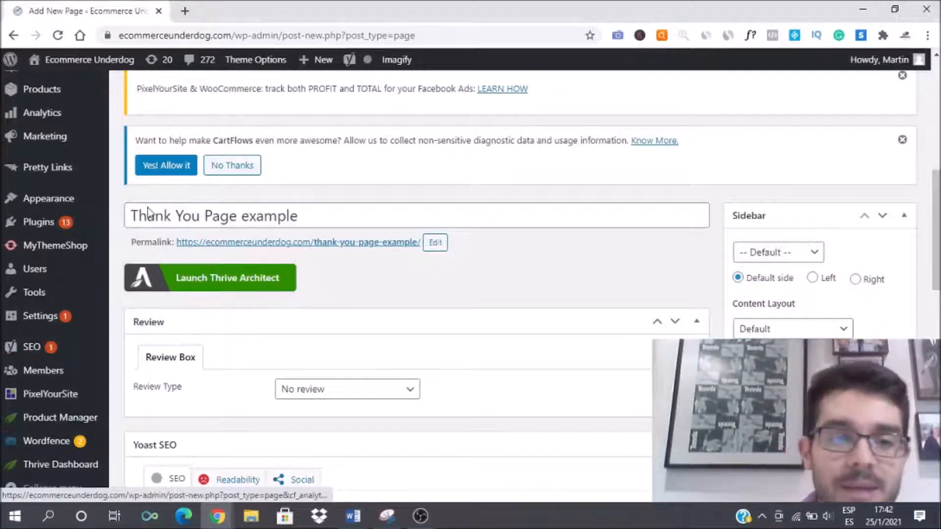
Step: Open the page in Thrive Architect and apply the legacy ClickJournalist Thank You pre-built landing page template
click(244, 289)
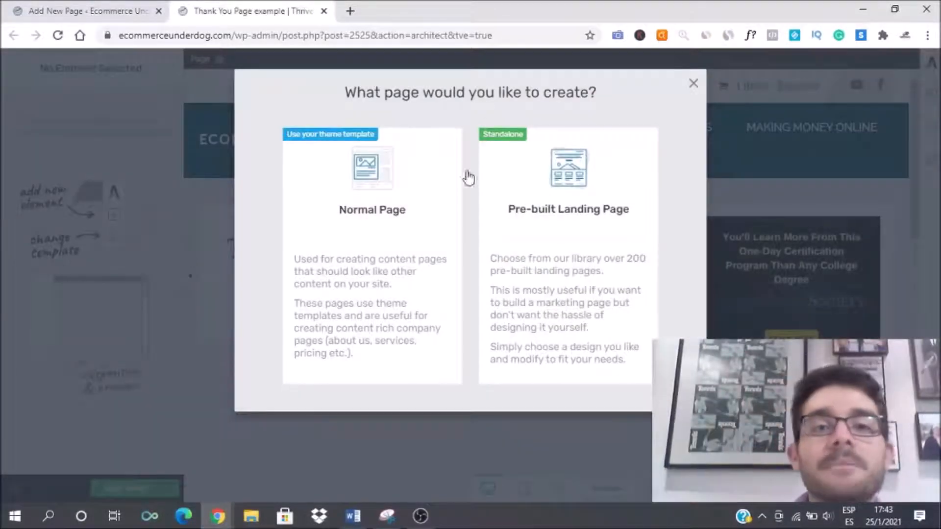
click(557, 239)
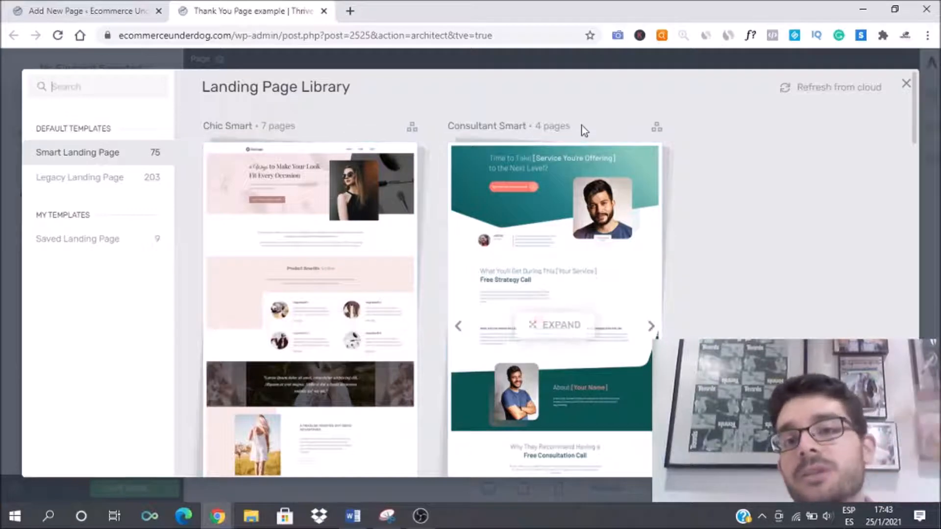
click(97, 179)
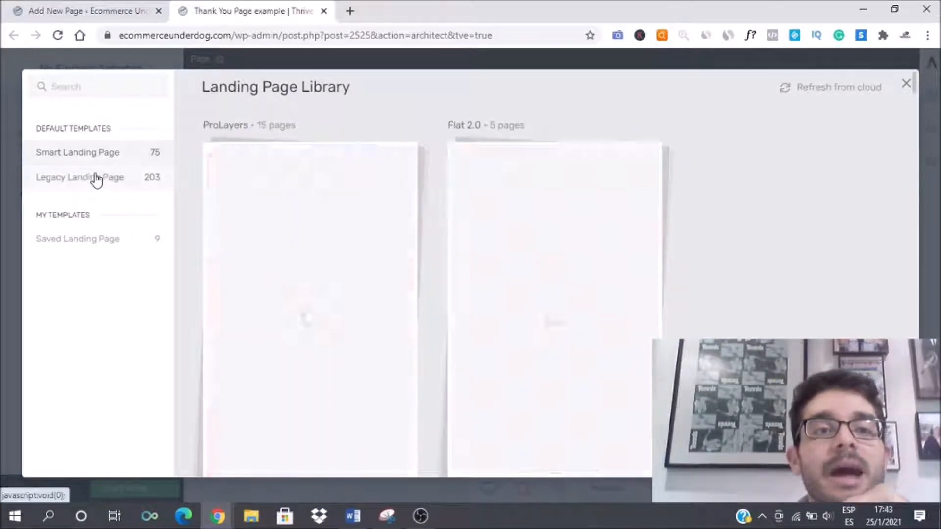
scroll(466, 230, down, 10)
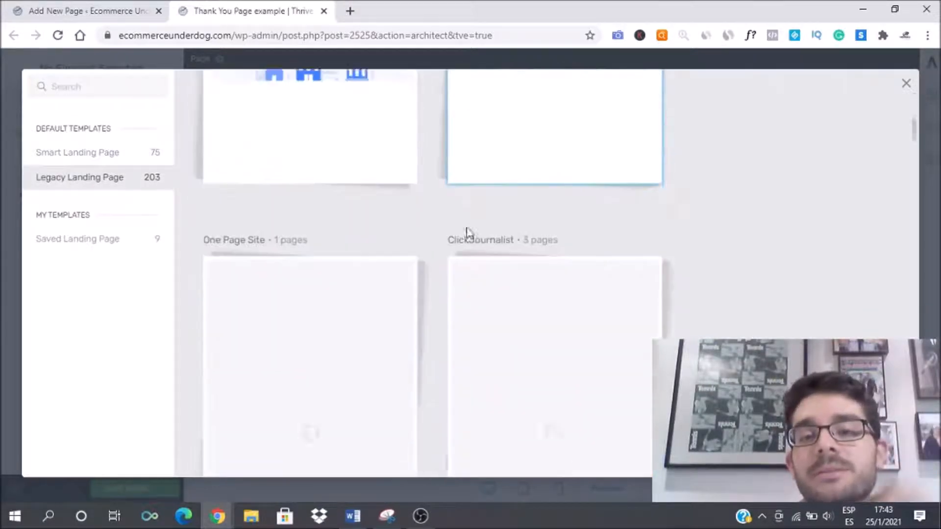
scroll(466, 230, down, 3)
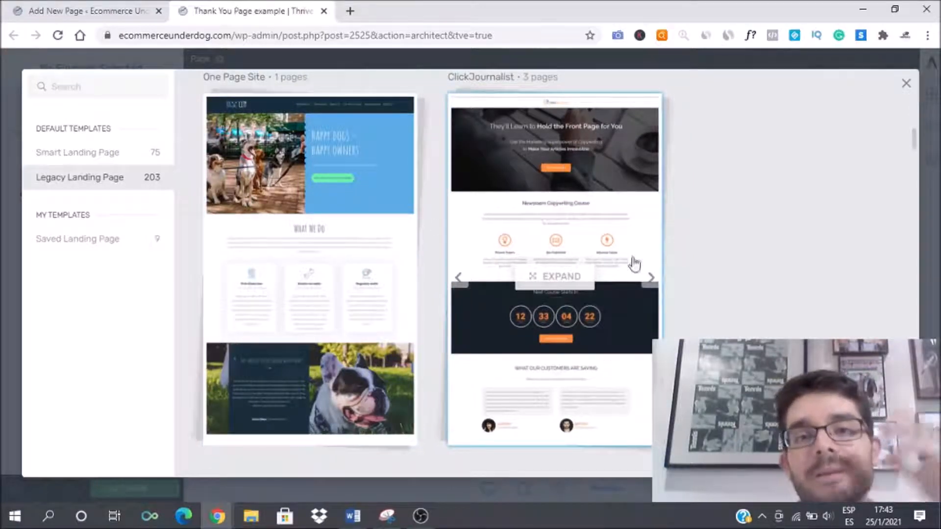
click(506, 162)
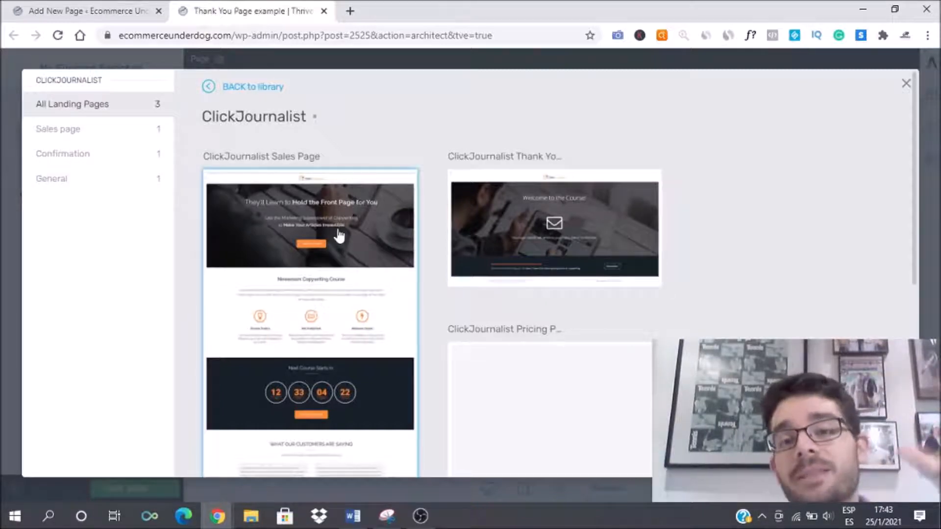
click(510, 214)
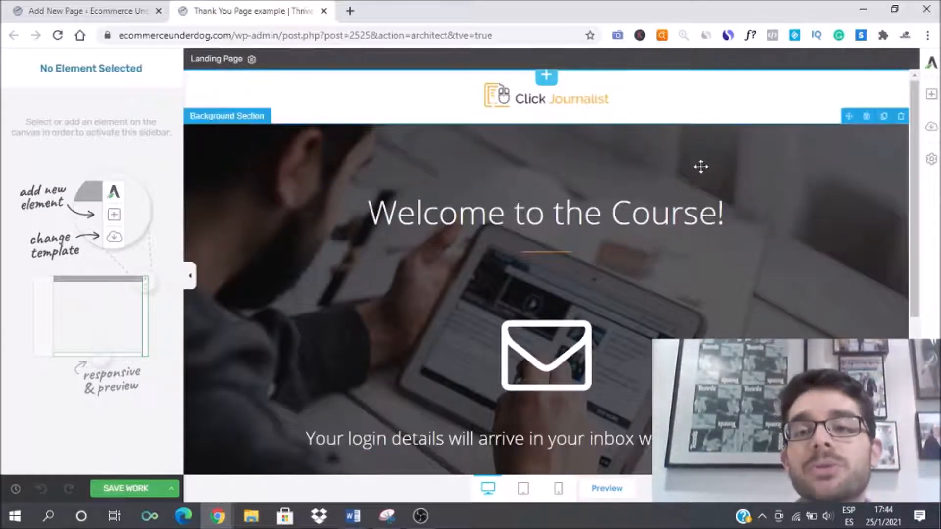
scroll(701, 165, down, 5)
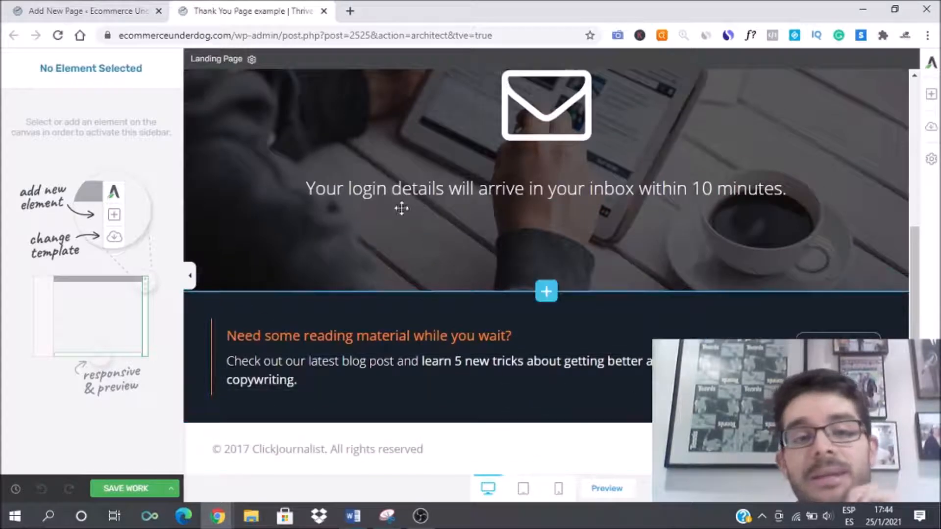
scroll(456, 151, up, 5)
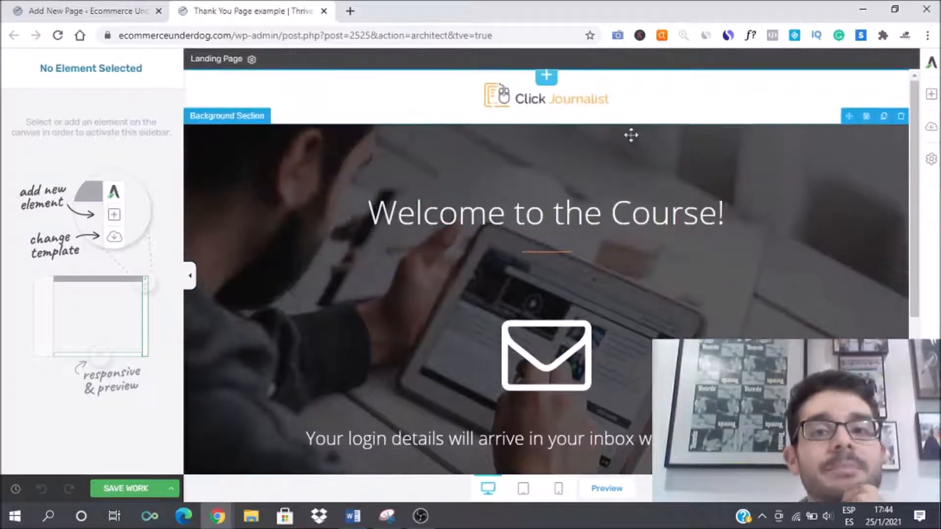
click(544, 97)
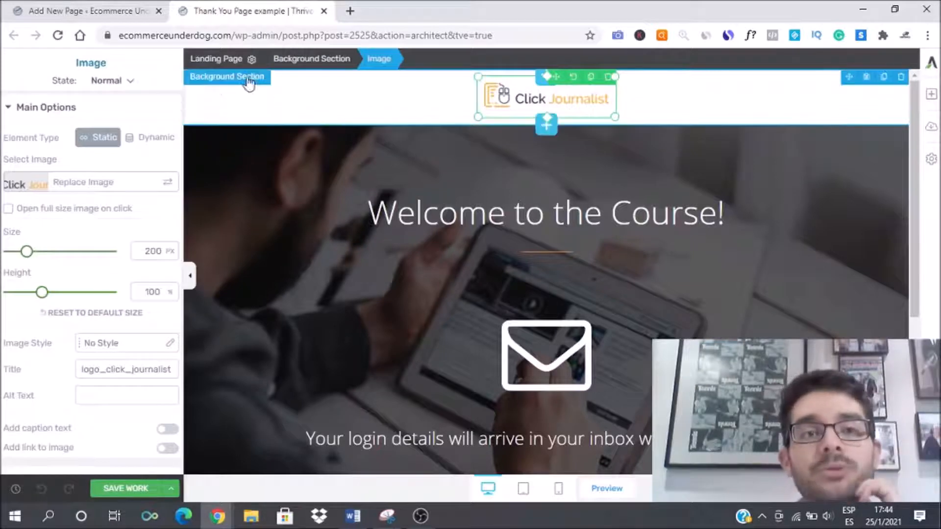
click(232, 111)
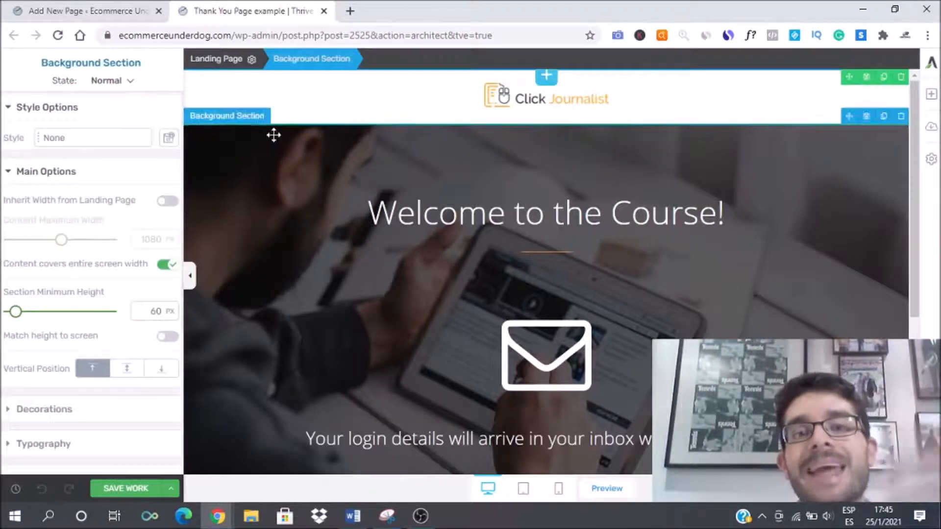
click(505, 98)
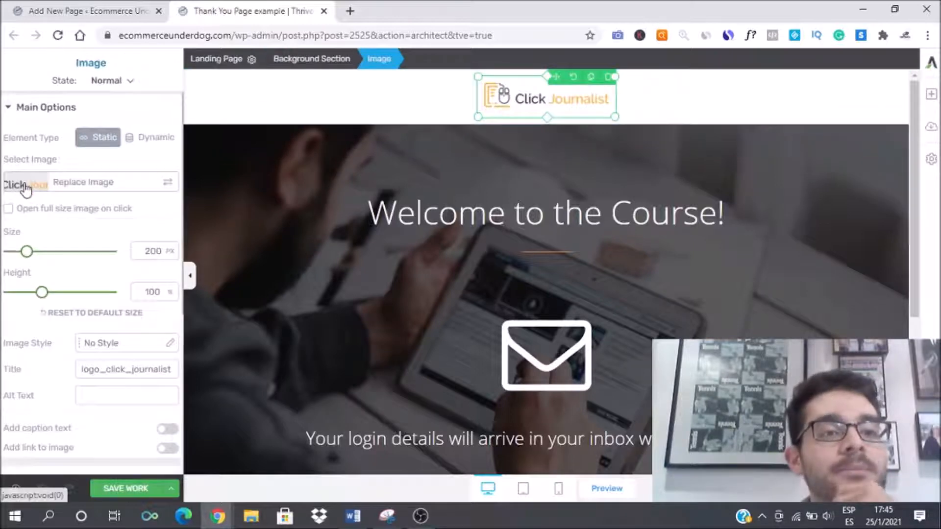
click(84, 182)
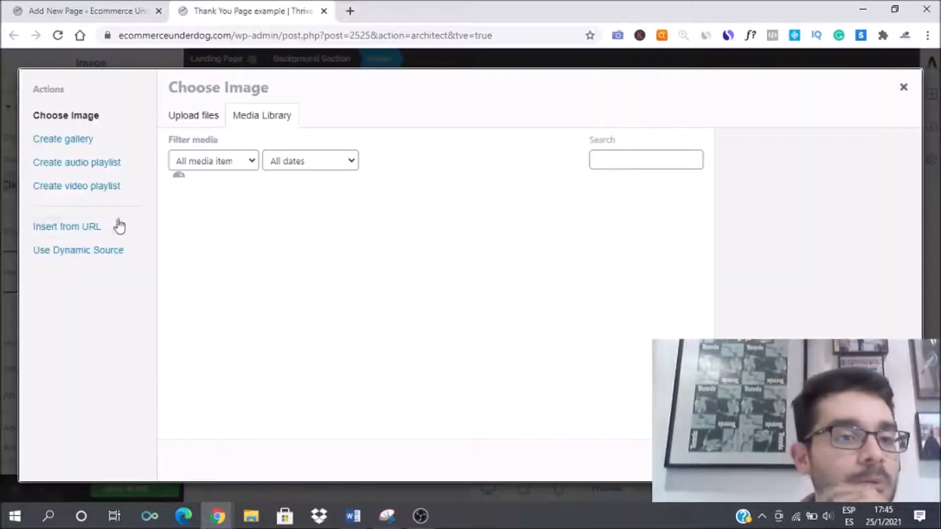
click(904, 88)
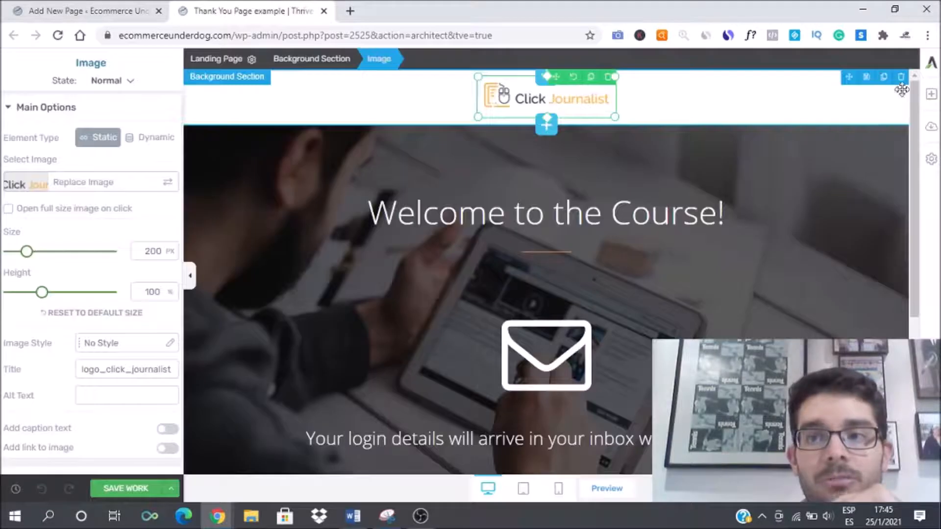
Step: Search the elements for a Logo element and place it at the top of the hero background section
click(932, 93)
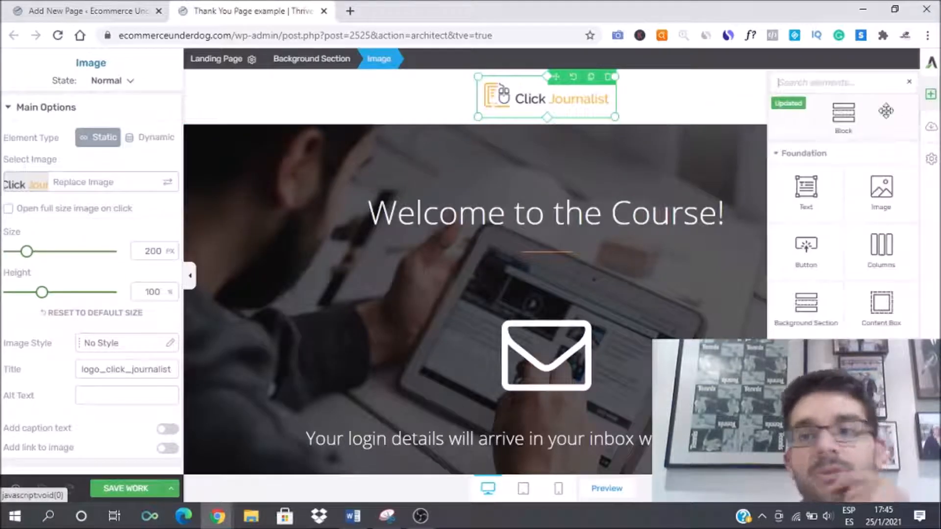
click(816, 84)
text(logo)
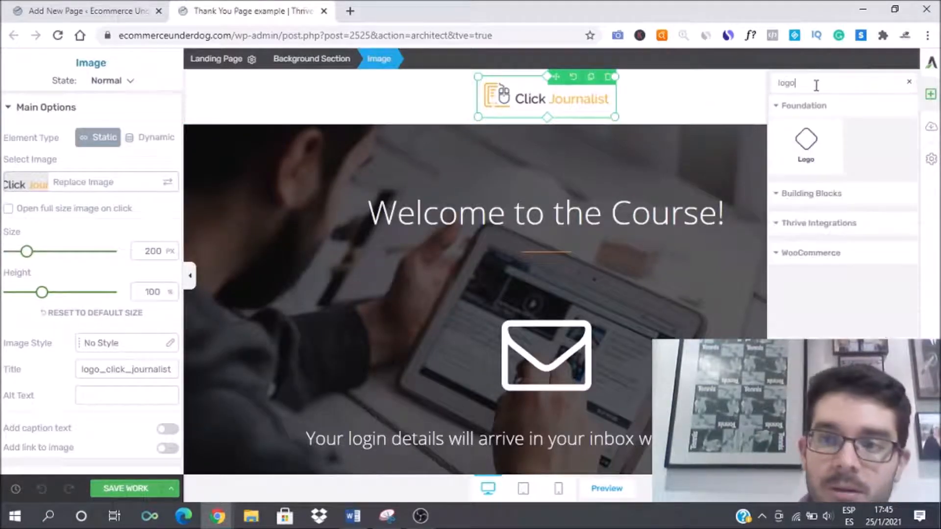
drag(812, 142, 574, 183)
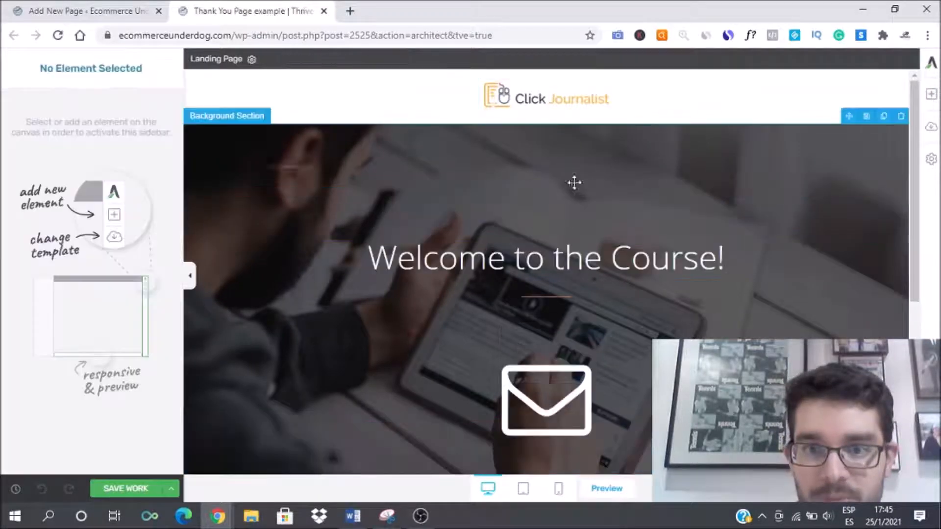
Step: Delete the header section containing the ClickJournalist logo image
click(548, 102)
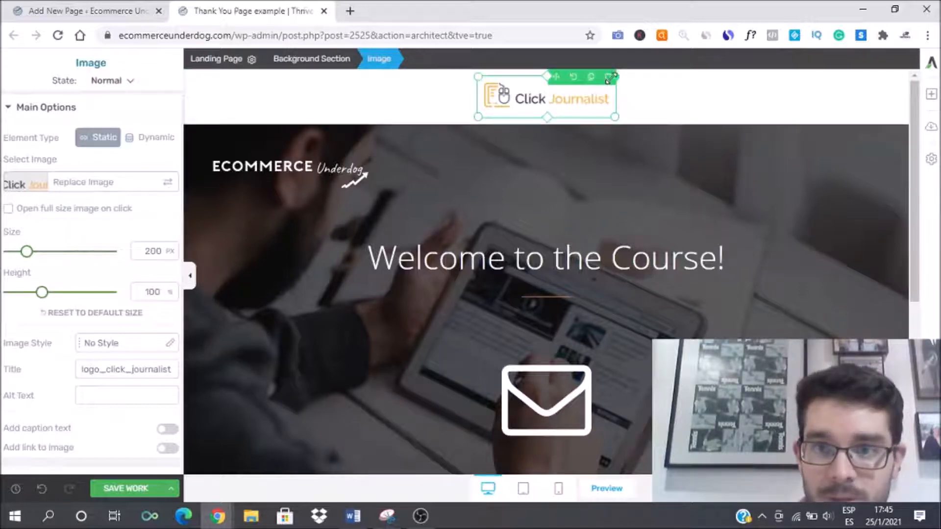
click(773, 106)
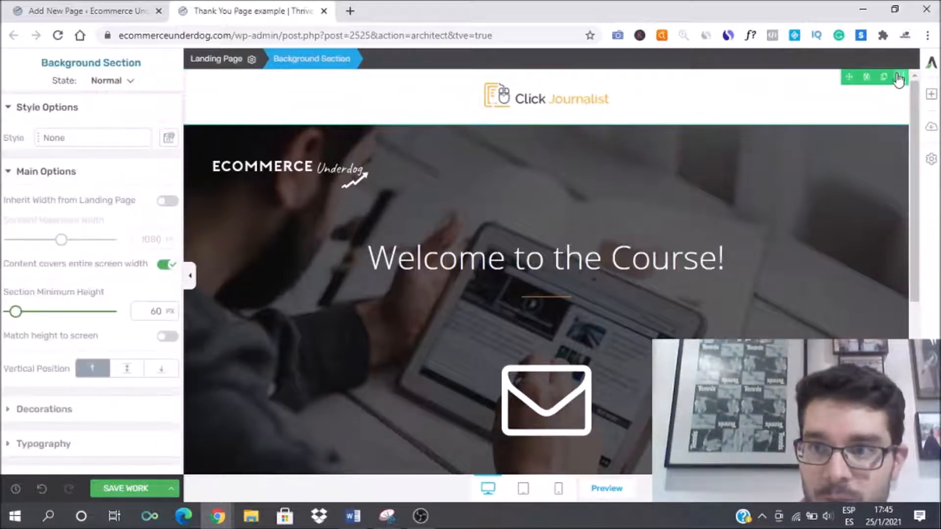
click(898, 77)
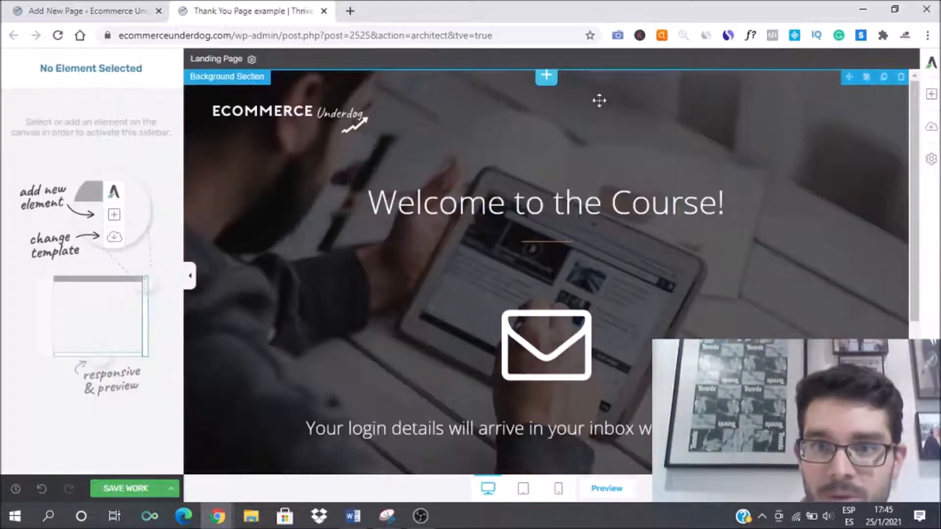
Step: Center-align the new Ecommerce Underdog logo in its layout and position settings
click(294, 113)
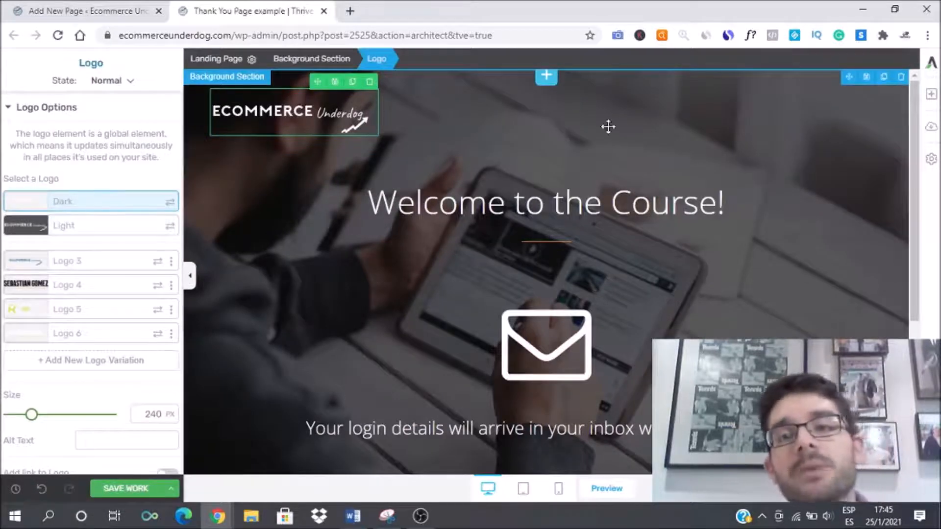
click(9, 107)
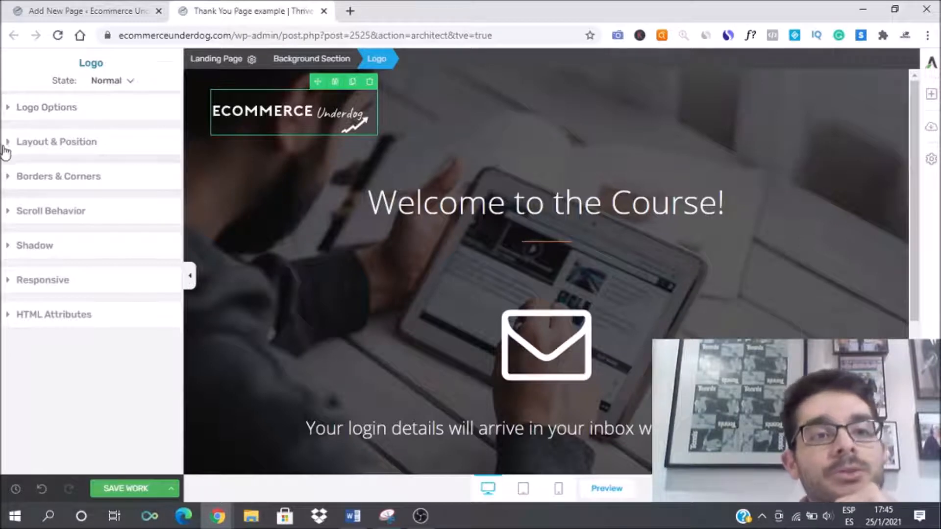
click(6, 147)
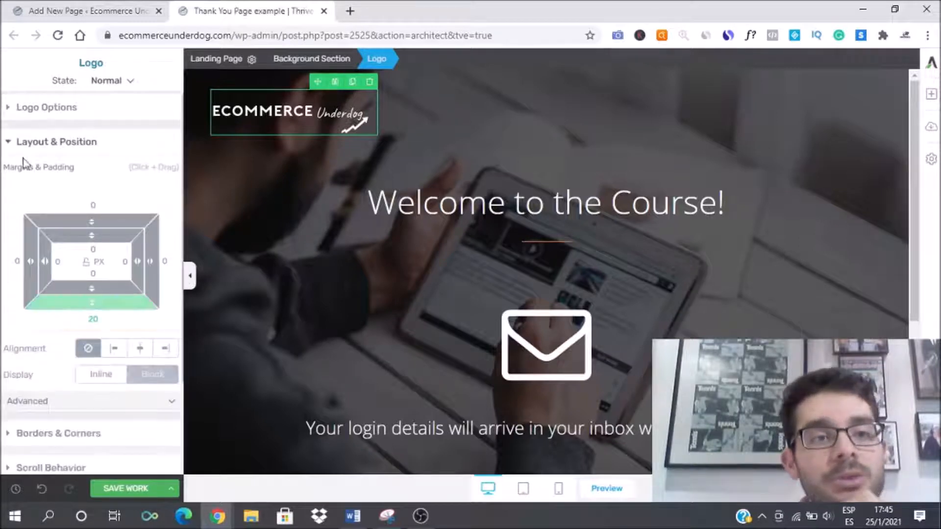
click(140, 348)
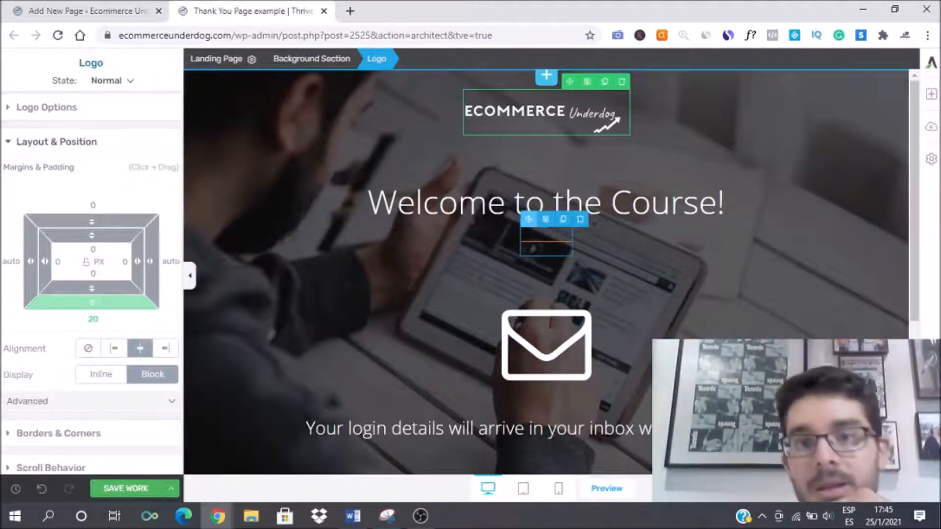
Step: Replace the hero heading with "Thank You For Signing Up! Your ebook with the 3 top secrets to get more clients online is in the way to your inbox."
click(484, 207)
text(Th)
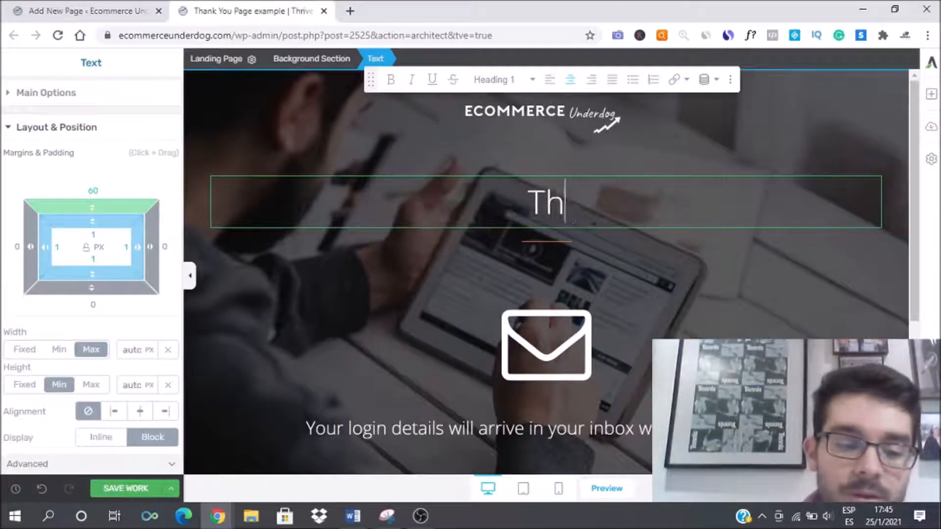
text(ank You For )
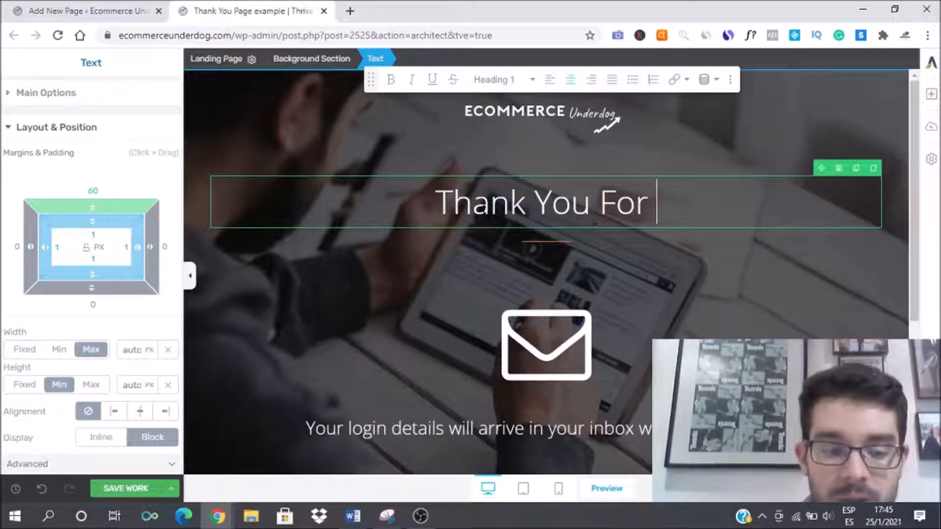
text(Signing )
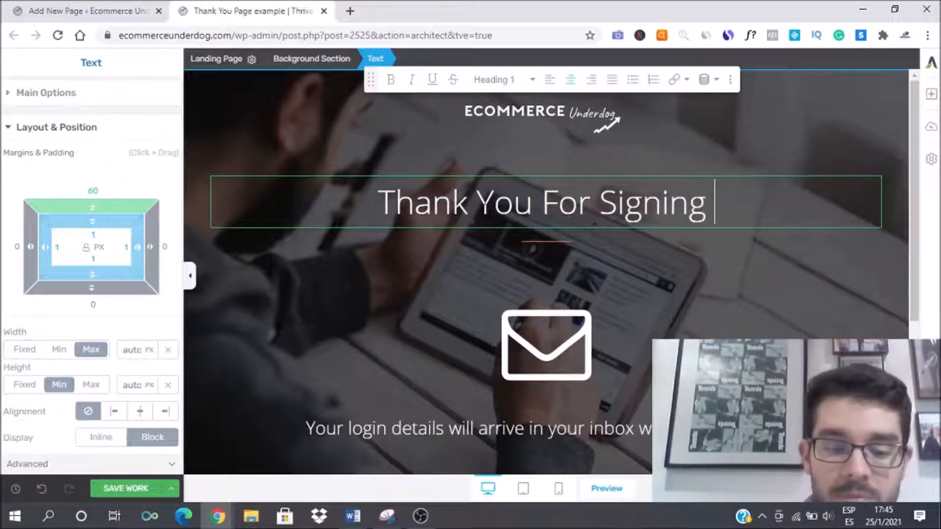
text(Up!)
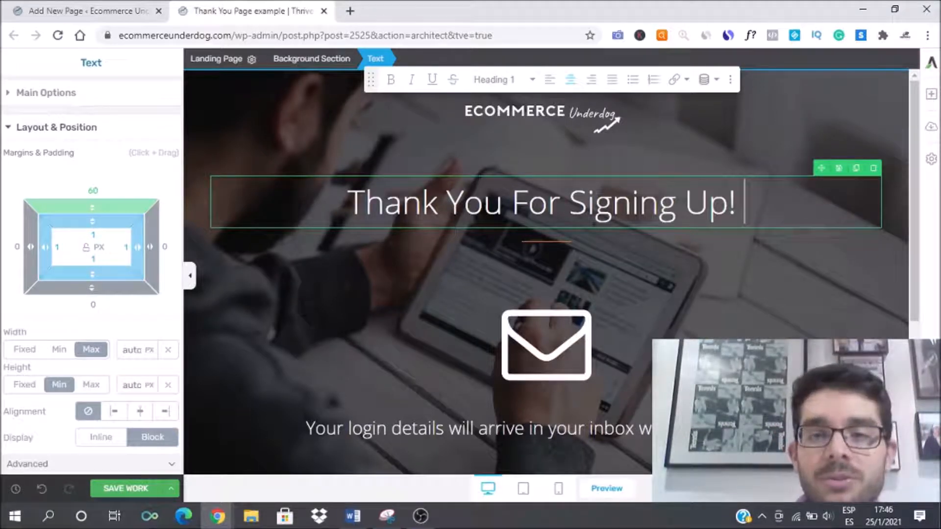
text(Your )
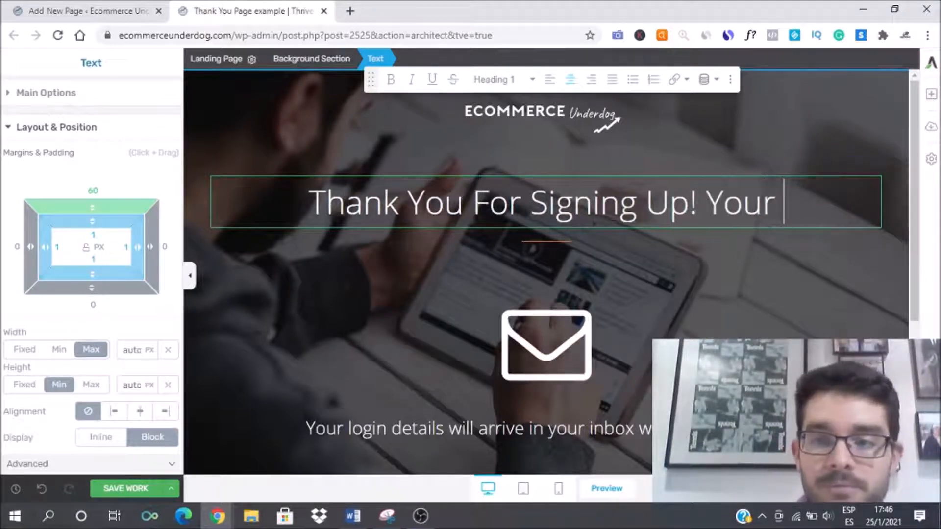
text(ebook )
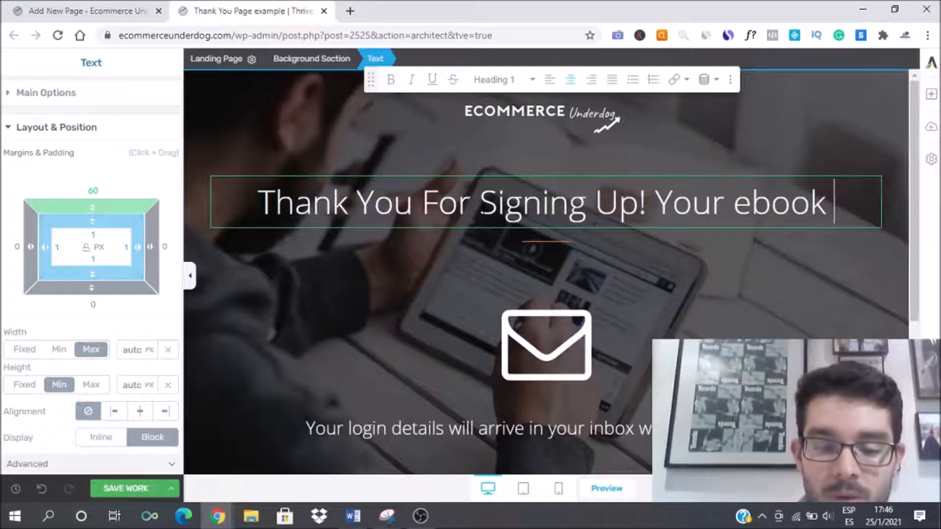
text(with the )
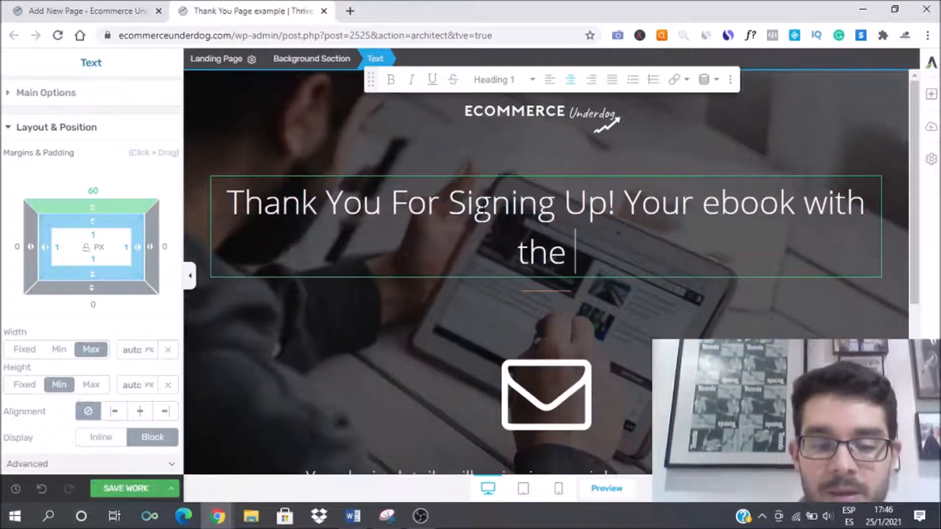
text(3 top screts)
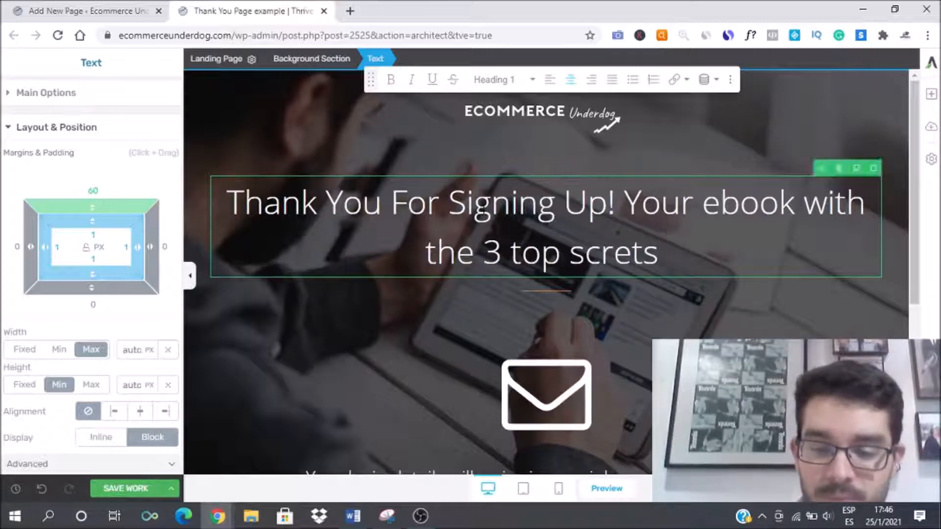
key(BackSpace)
key(BackSpace)
key(BackSpace)
key(BackSpace)
key(BackSpace)
key(BackSpace)
text(ecrets to get more cli)
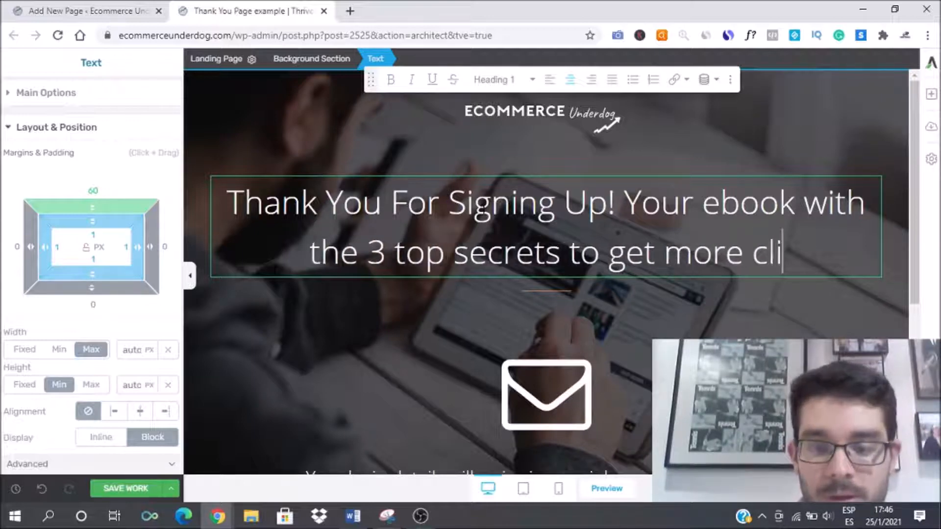
text(ents online in)
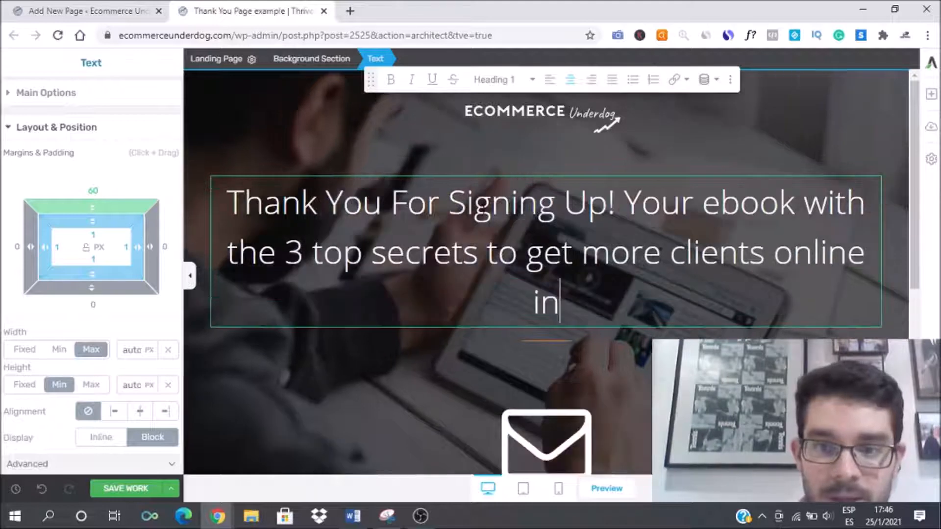
key(BackSpace)
text(s )
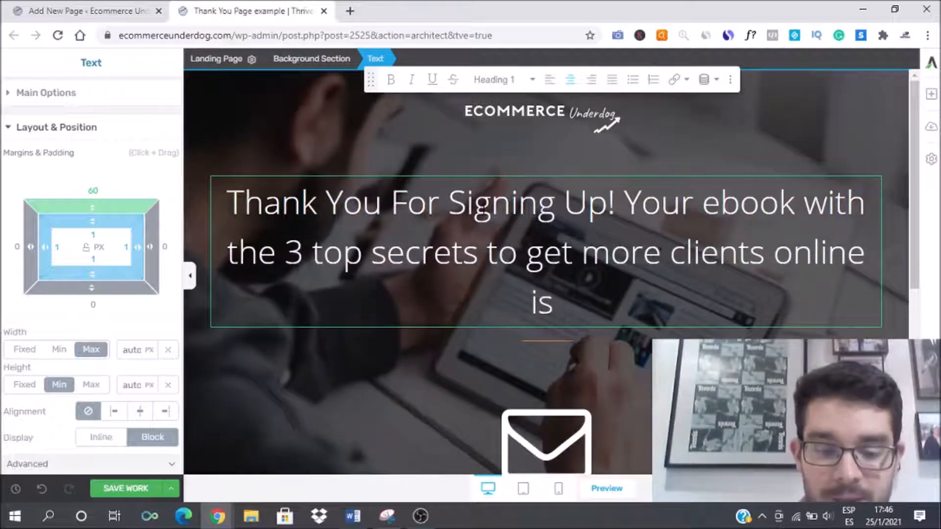
text(in the way to your inbox.)
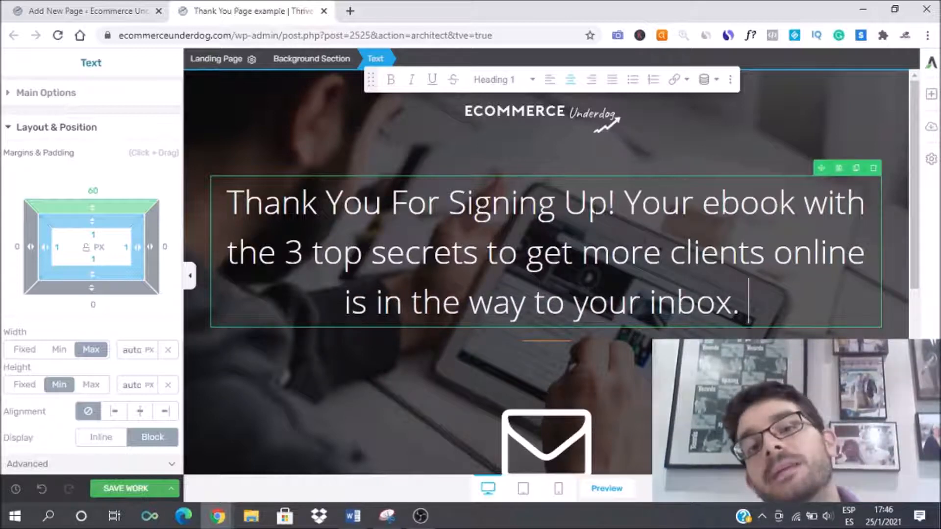
Step: Split the heading after "Thank You For Signing Up!" so the ebook sentence starts two lines below
click(625, 201)
key(Return)
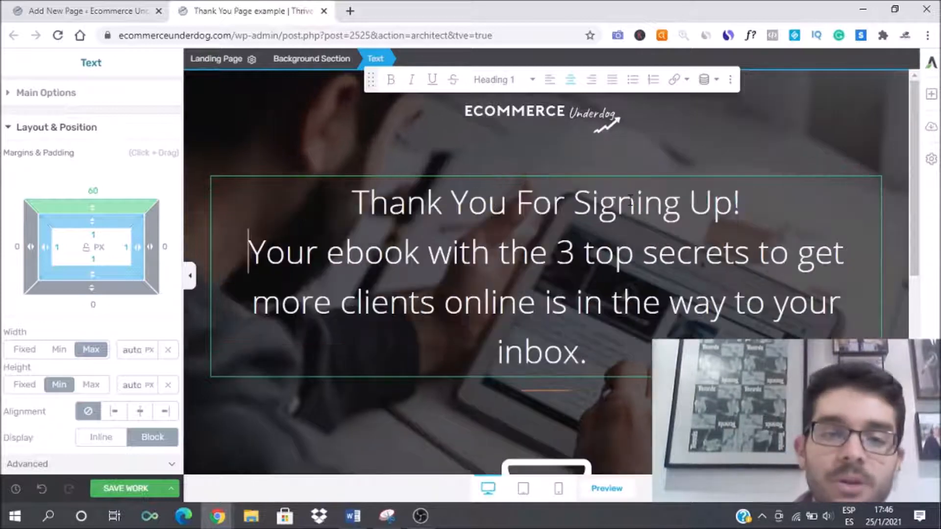
key(Return)
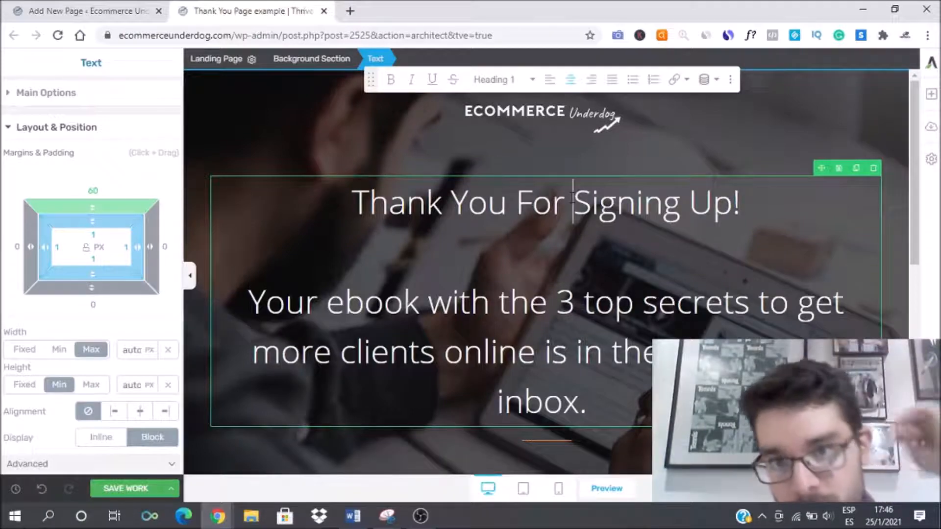
Step: Delete the small divider line beneath the heading
scroll(564, 294, down, 5)
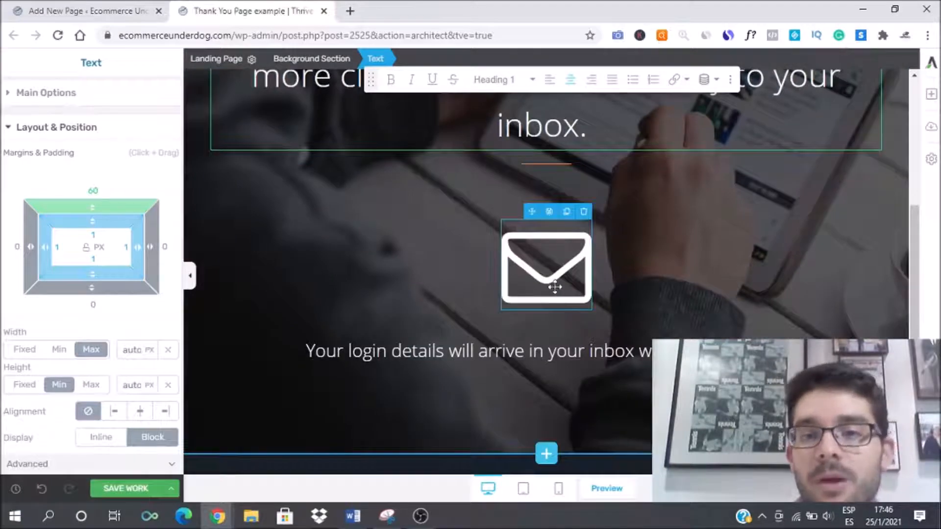
scroll(555, 287, up, 4)
scroll(554, 357, down, 2)
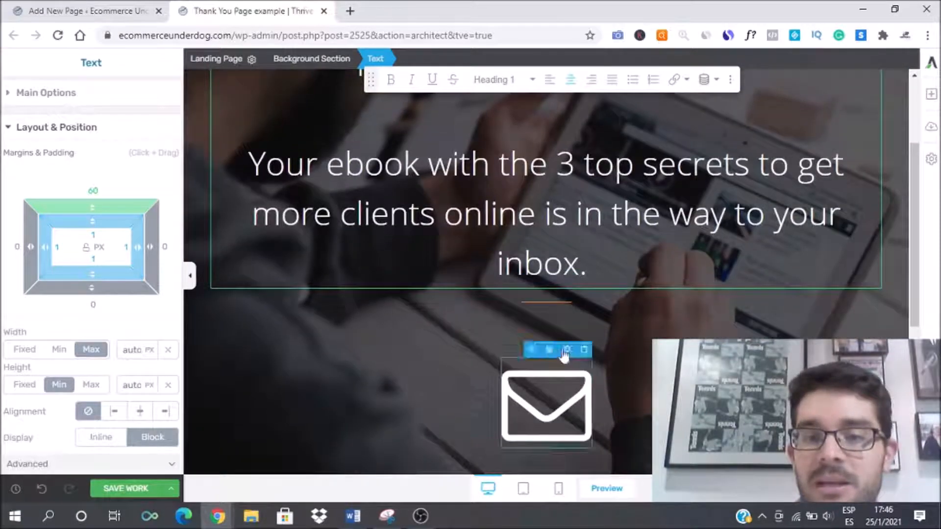
click(550, 305)
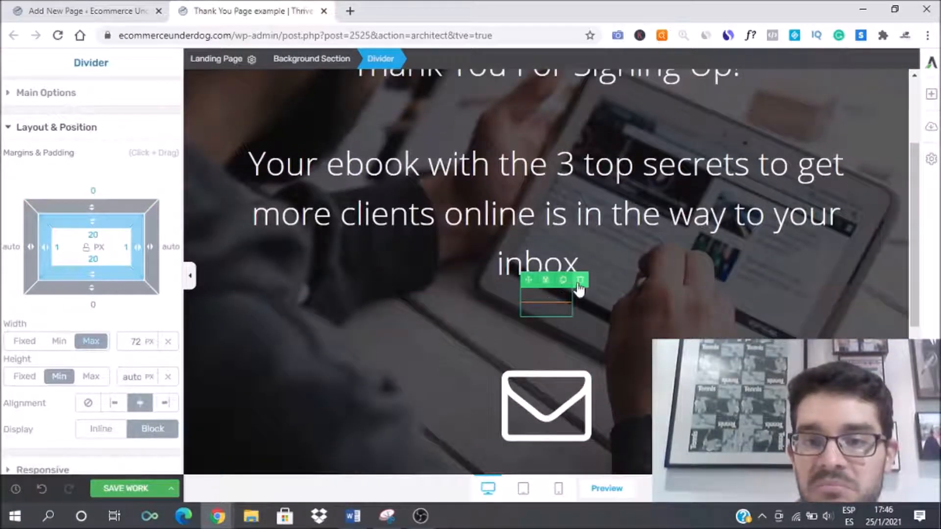
click(579, 283)
Step: Replace the login-details line with "I also want to invite you to follow me on Instagram and Youtube for more daily valuable internet marketing content"
scroll(586, 296, down, 3)
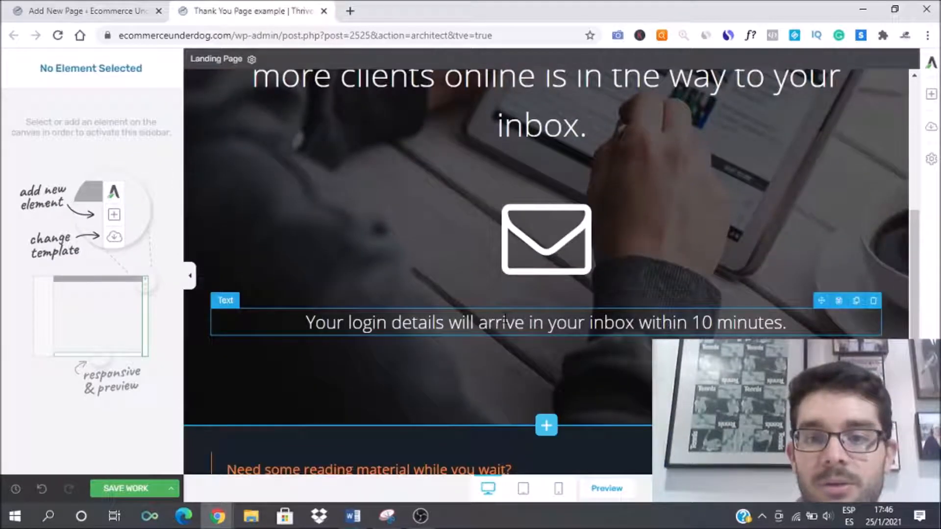
click(593, 323)
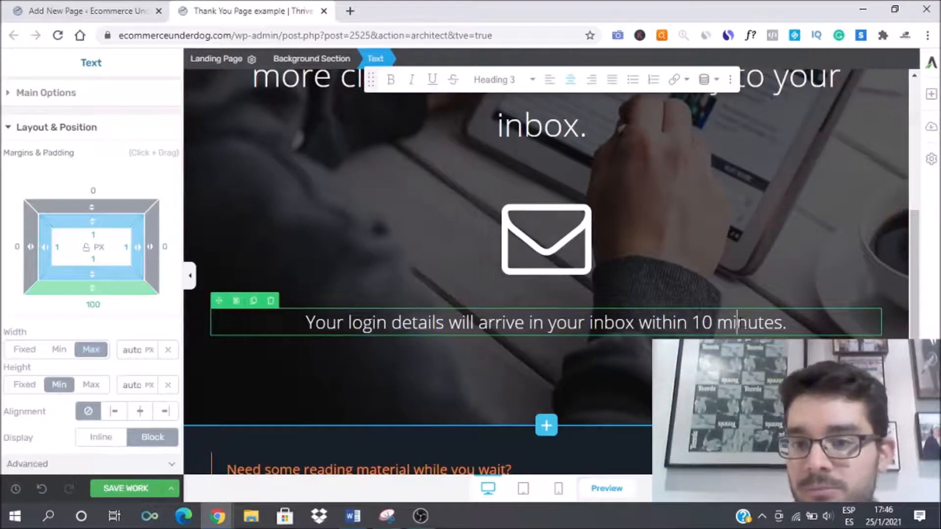
triple_click(742, 323)
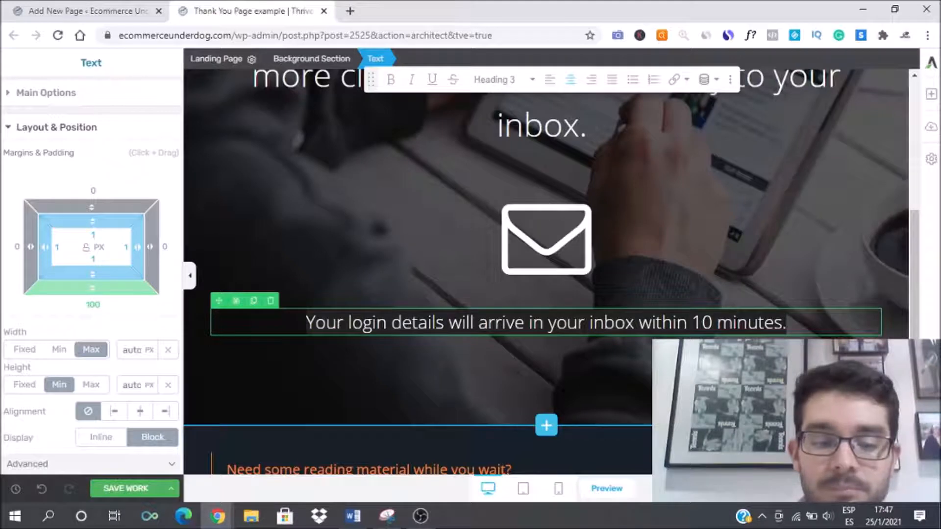
key(BackSpace)
text(I also want to invite yo)
key(BackSpace)
key(BackSpace)
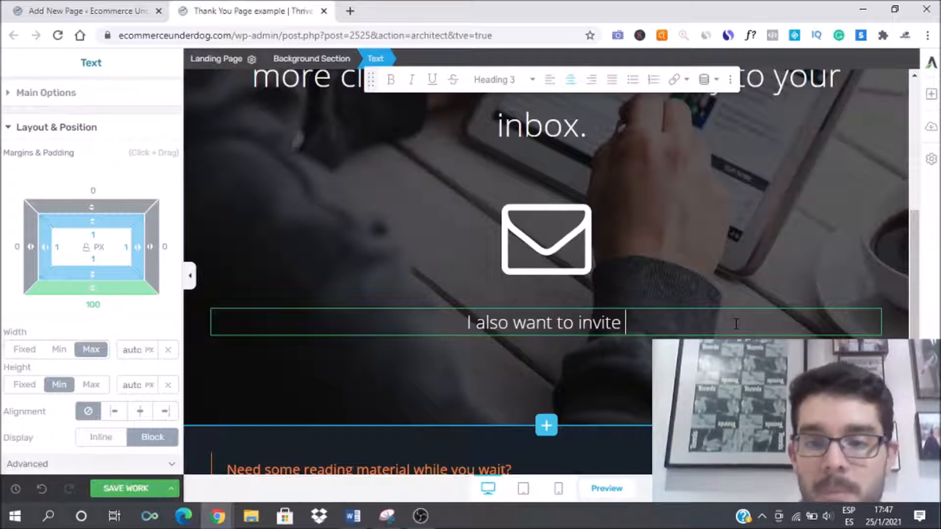
text(you )
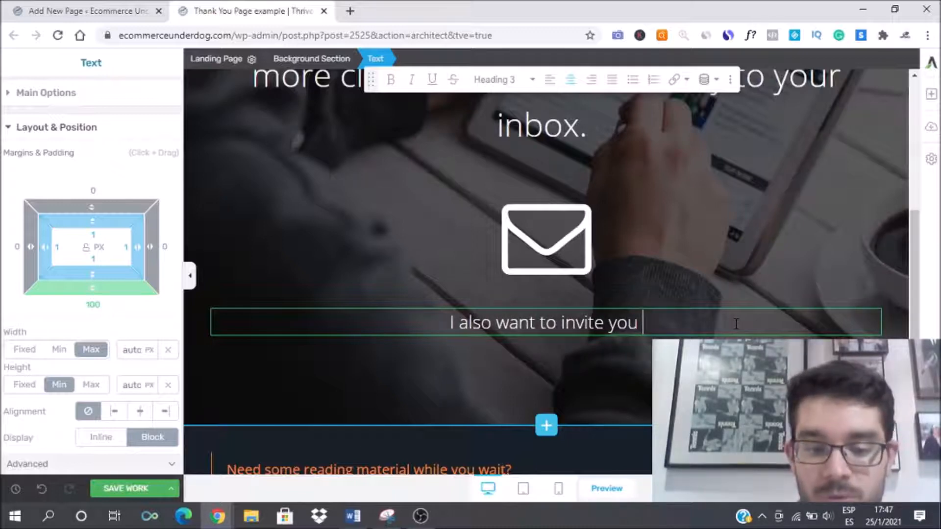
text(to follow me on )
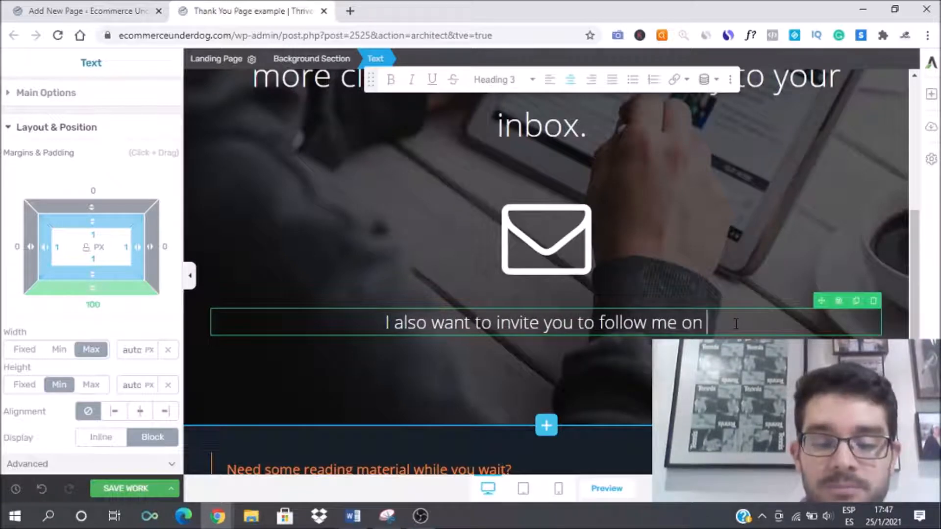
text(Instagr)
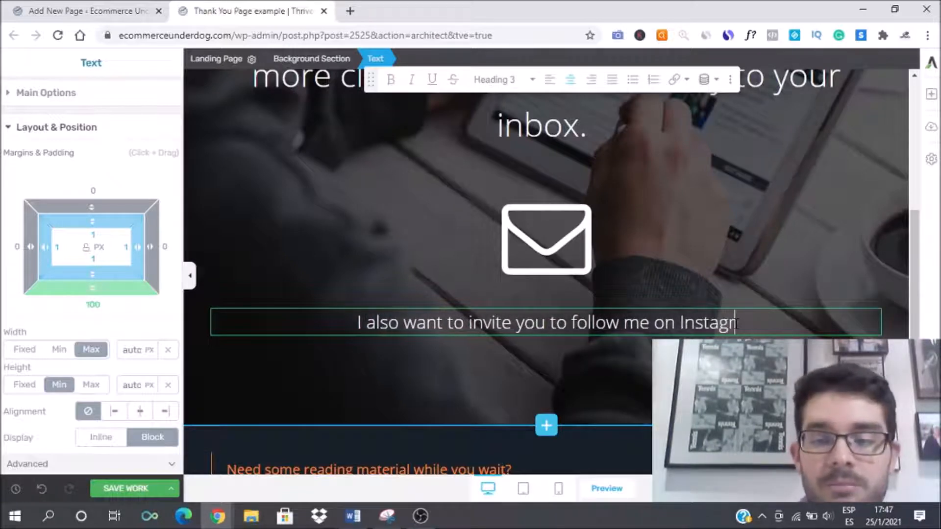
text(am and U)
key(BackSpace)
text(Youtube)
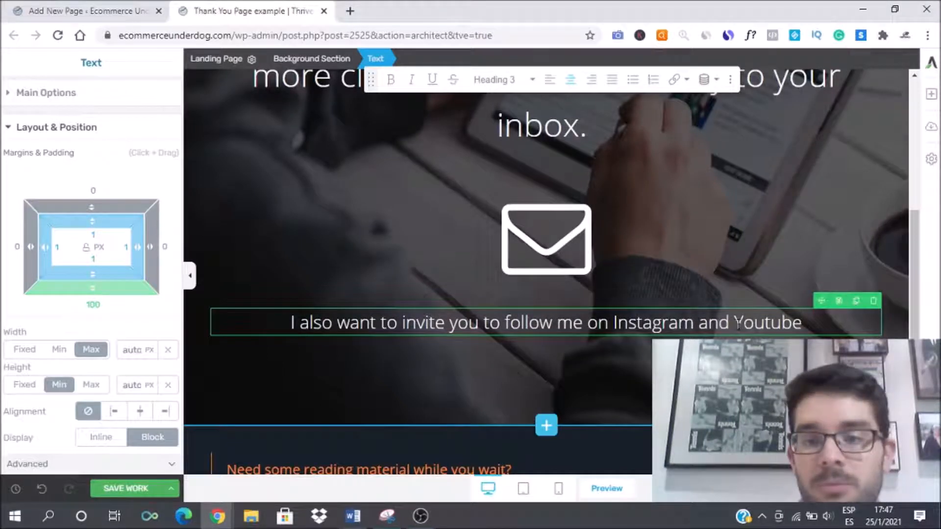
text( for)
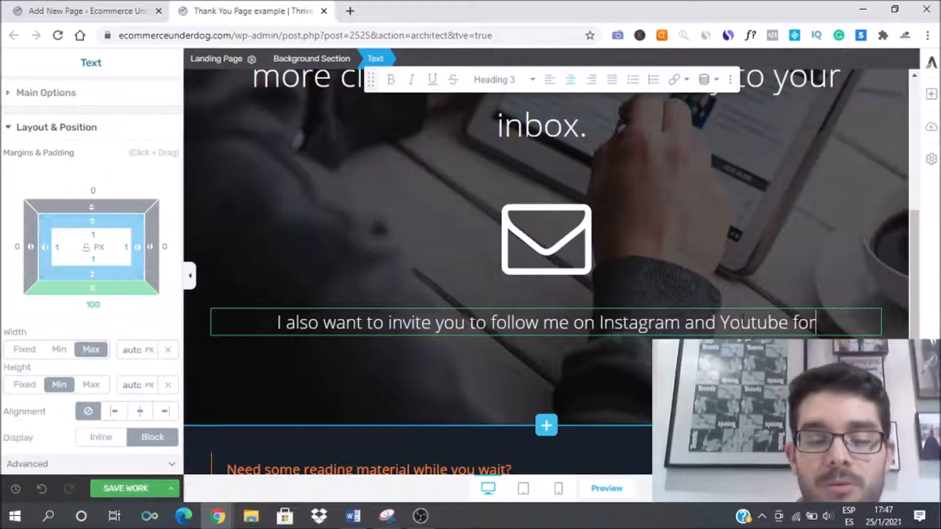
text( more daily )
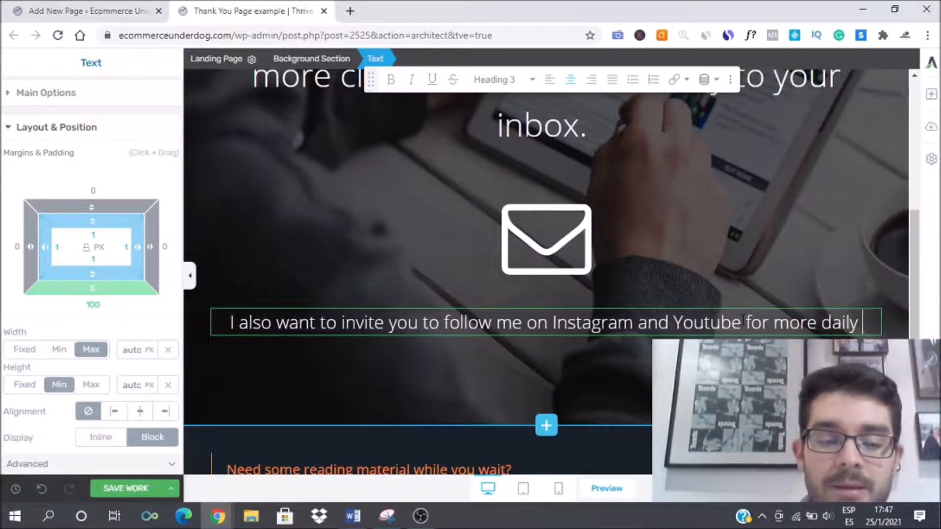
text(valuable )
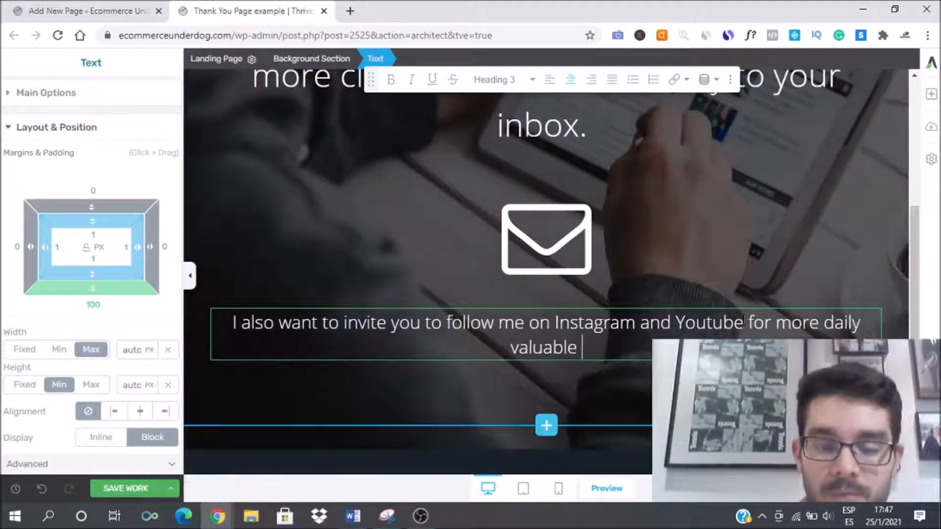
text(internet )
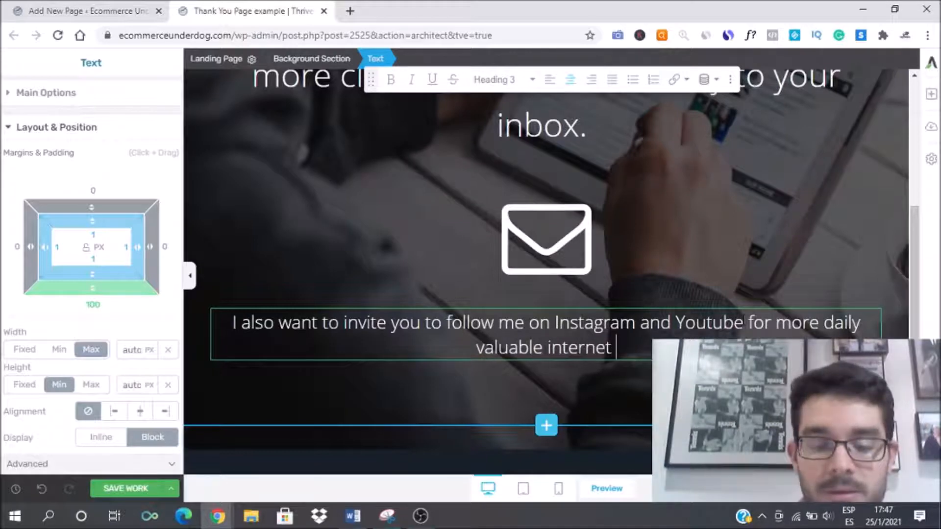
text(marketing content)
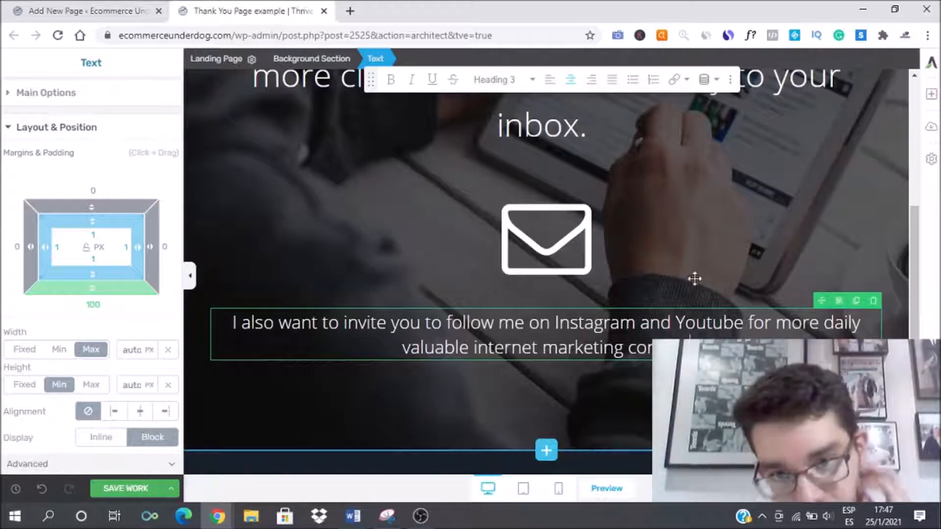
Step: Delete the envelope icon between the heading and the invitation text
click(536, 266)
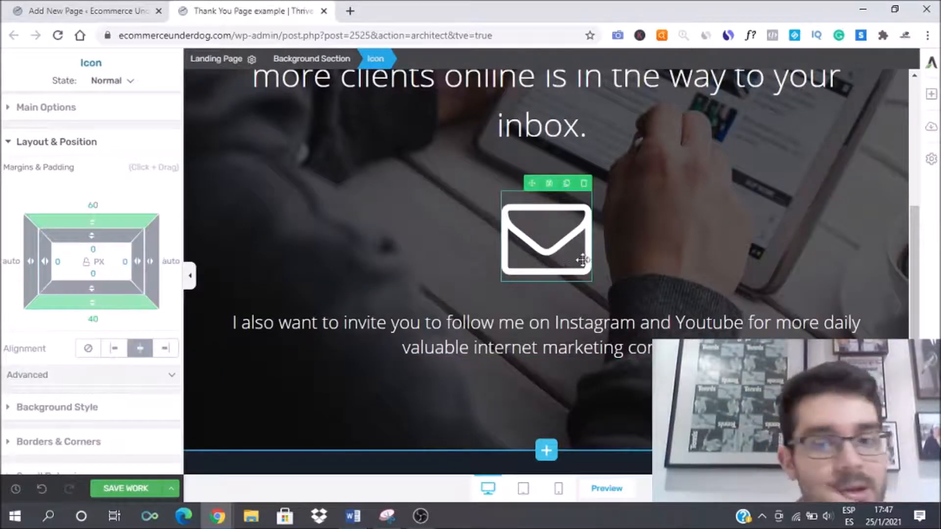
scroll(664, 262, down, 2)
scroll(563, 280, up, 3)
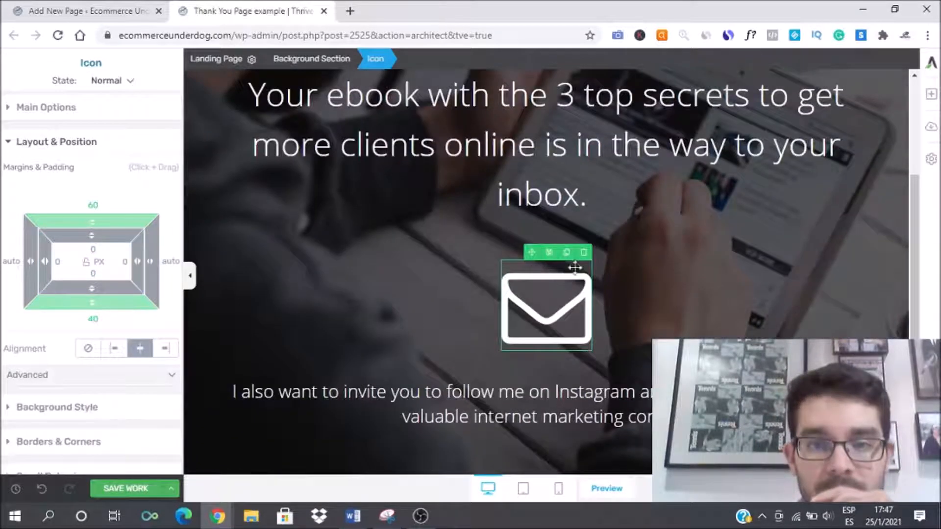
click(583, 254)
scroll(564, 245, up, 4)
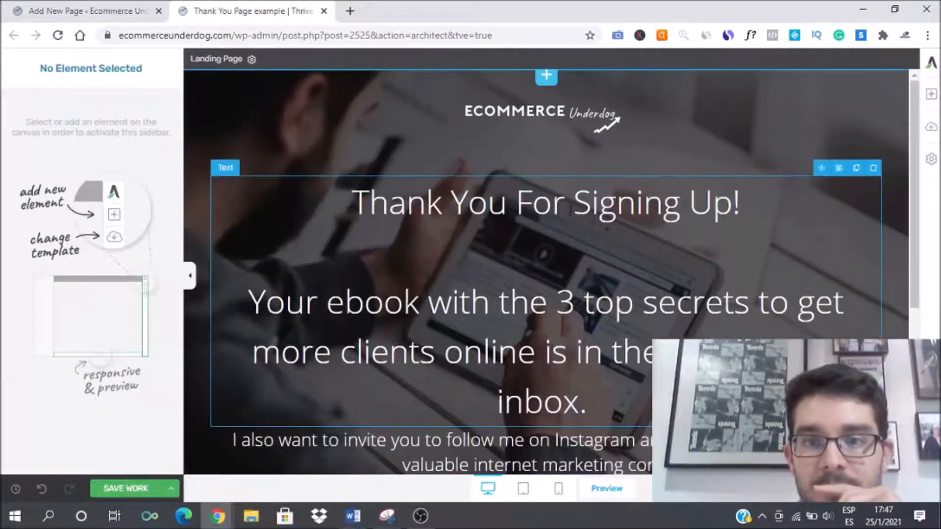
Step: Reduce the hero heading's font size to 39 px
click(573, 206)
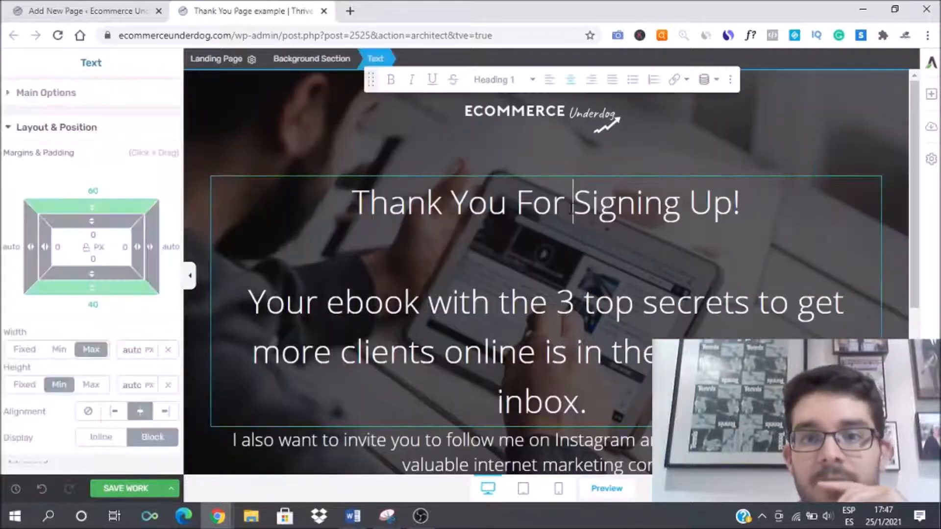
click(11, 97)
mouse_move(56, 289)
mouse_down()
mouse_move(31, 288)
mouse_move(49, 288)
mouse_up()
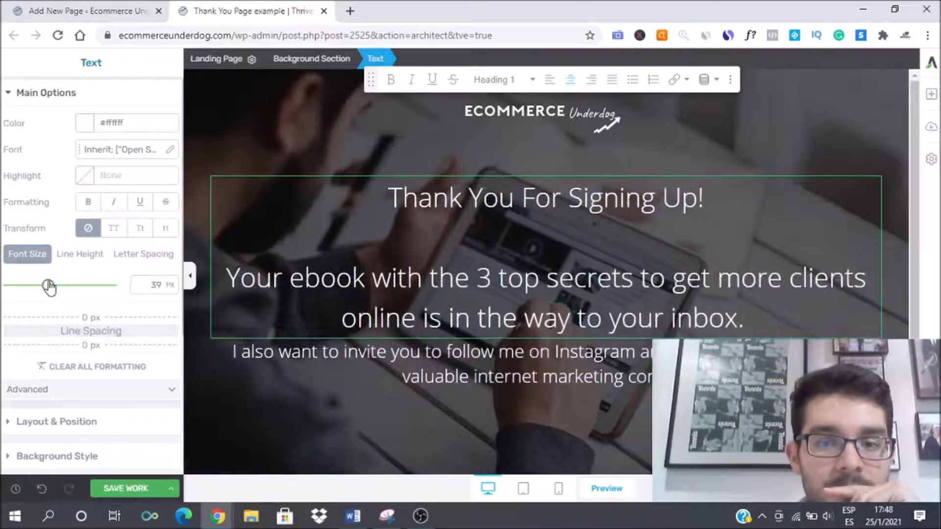
Step: Add an Icon element below the ebook text and pick the Instagram icon from the icon library
click(459, 377)
scroll(410, 311, down, 3)
scroll(410, 311, up, 3)
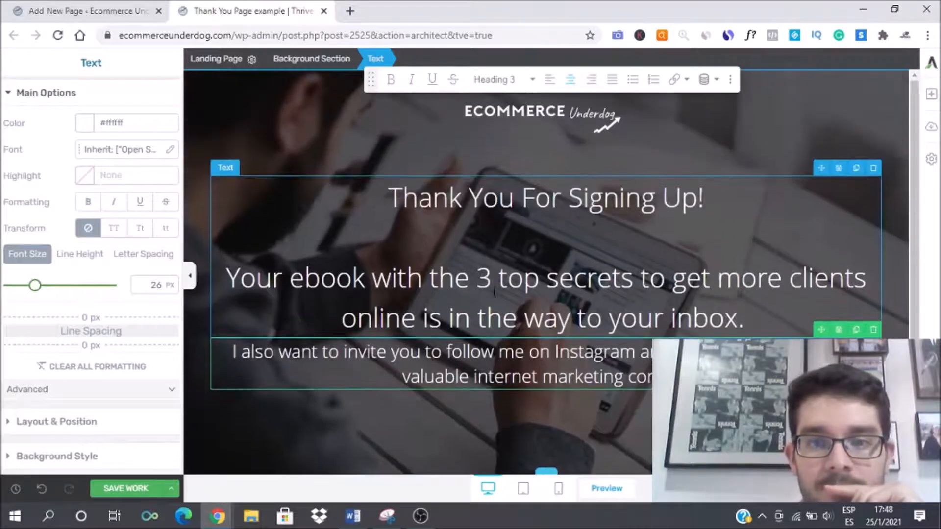
click(931, 94)
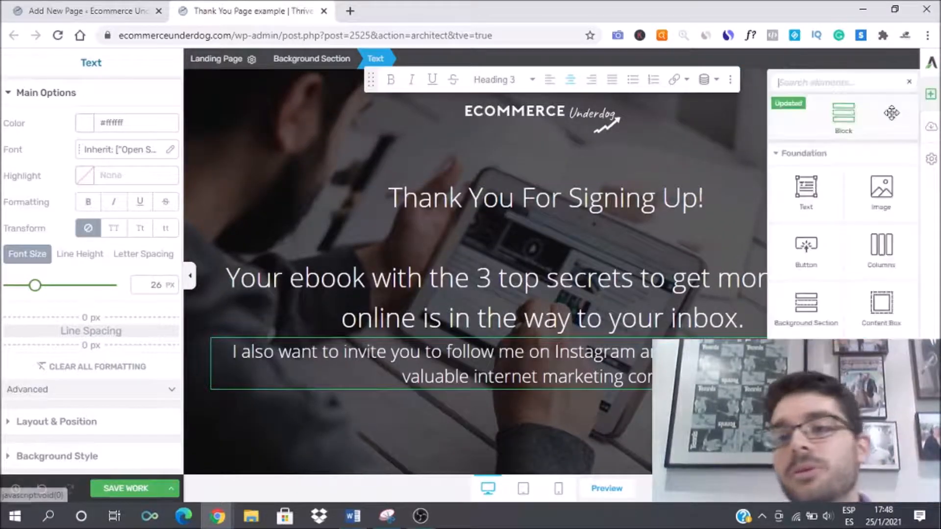
click(830, 82)
text(cion)
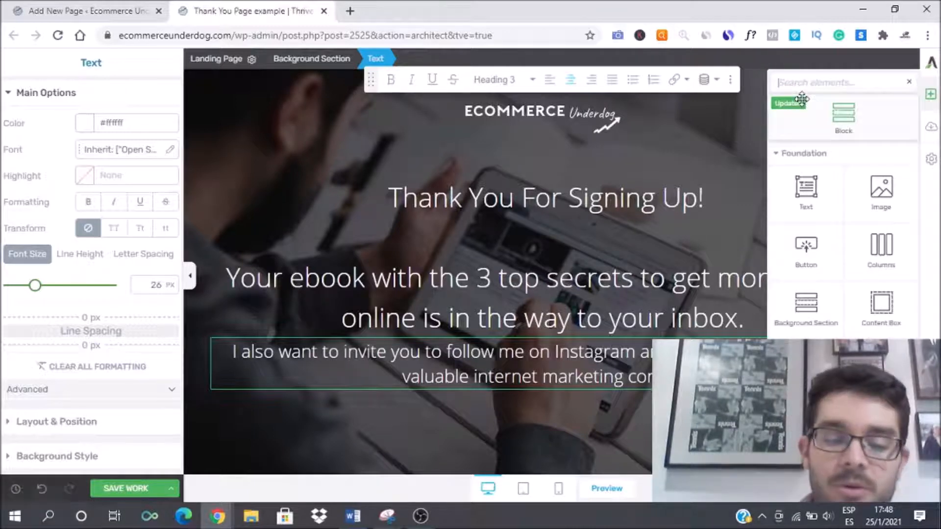
text(icon)
drag(882, 167, 517, 373)
click(556, 378)
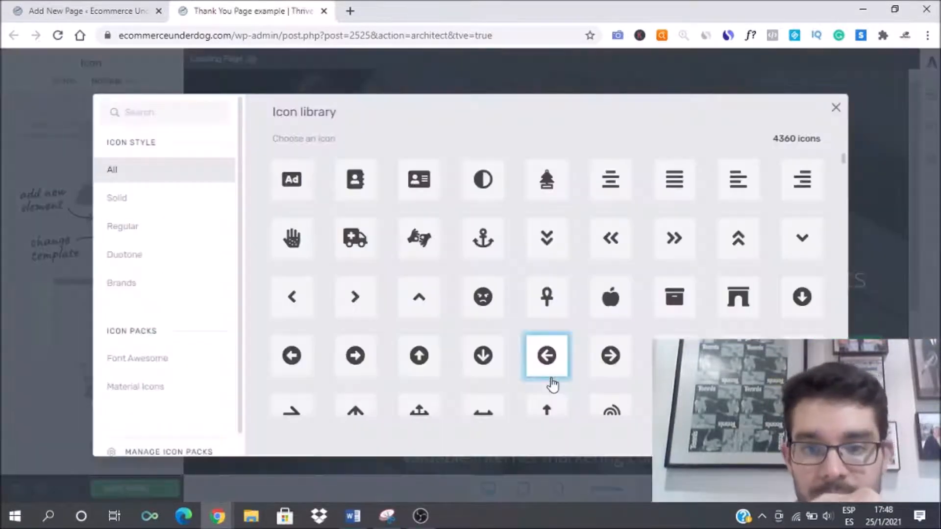
click(169, 114)
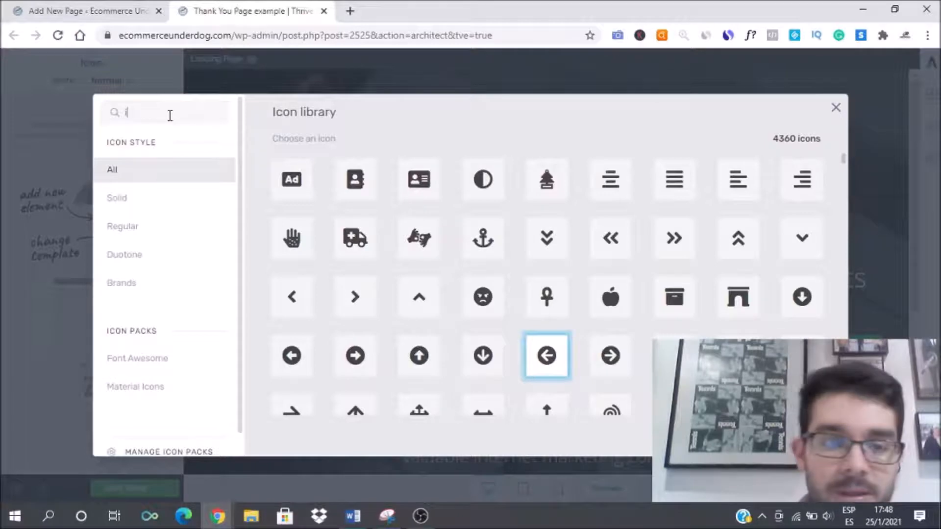
text(ins)
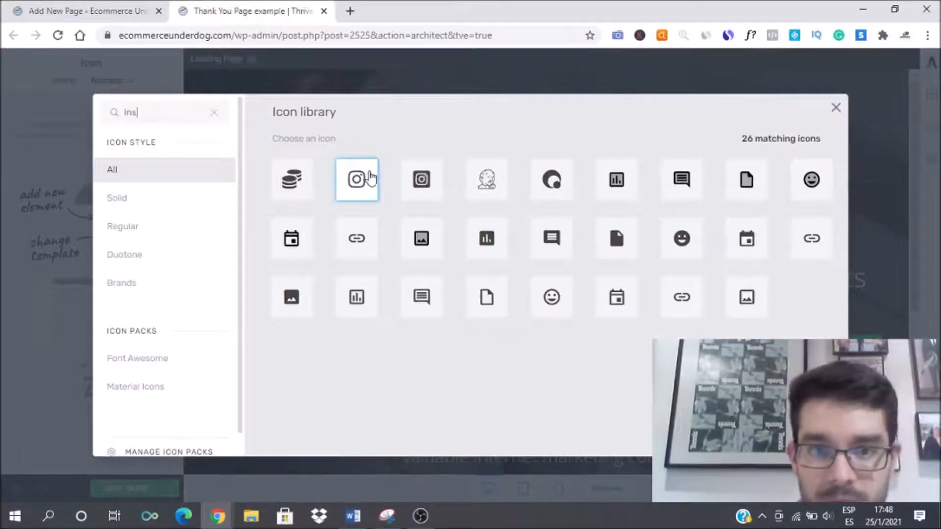
click(357, 179)
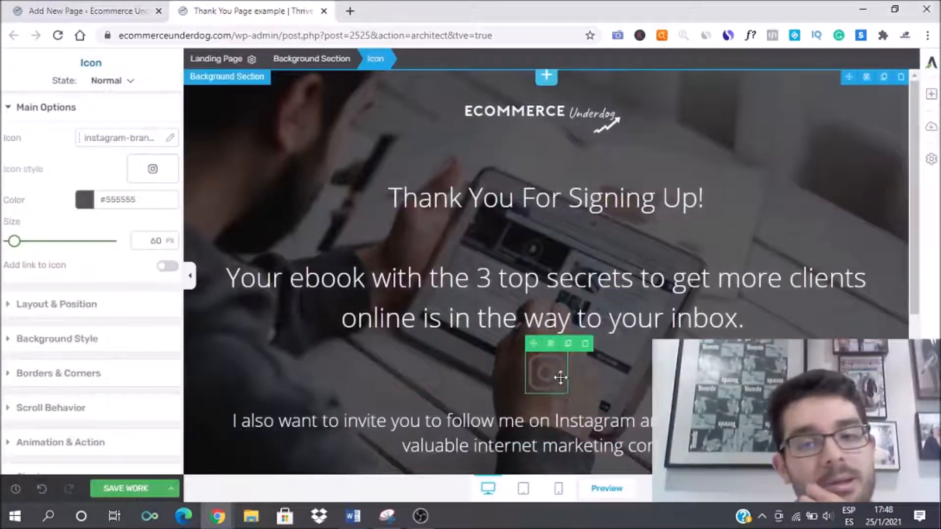
Step: Set the Instagram icon's color to #ffffff, then duplicate it and place the copy beside it in two columns
click(85, 199)
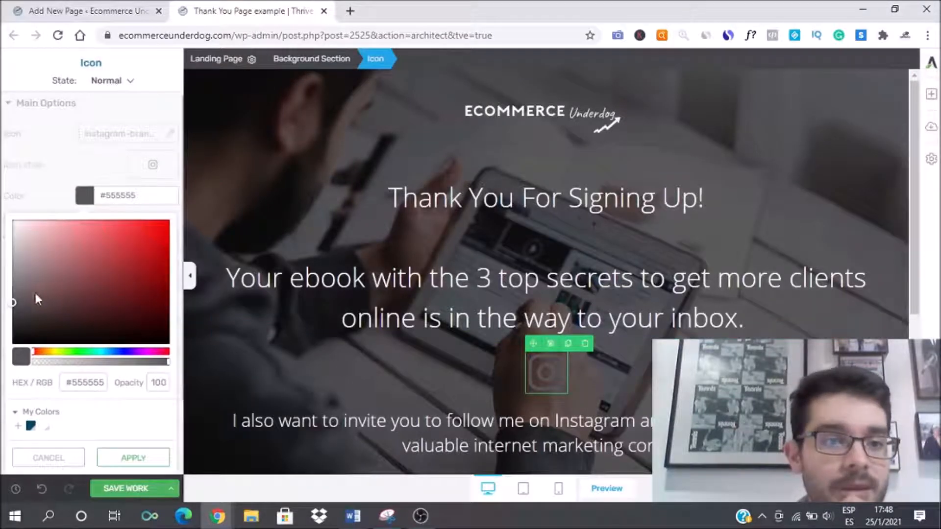
drag(10, 309, 1, 199)
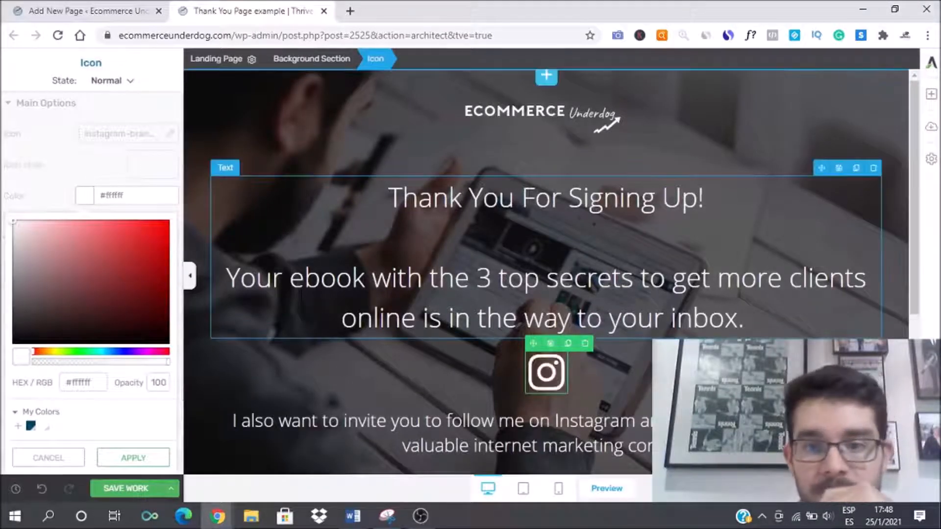
click(568, 343)
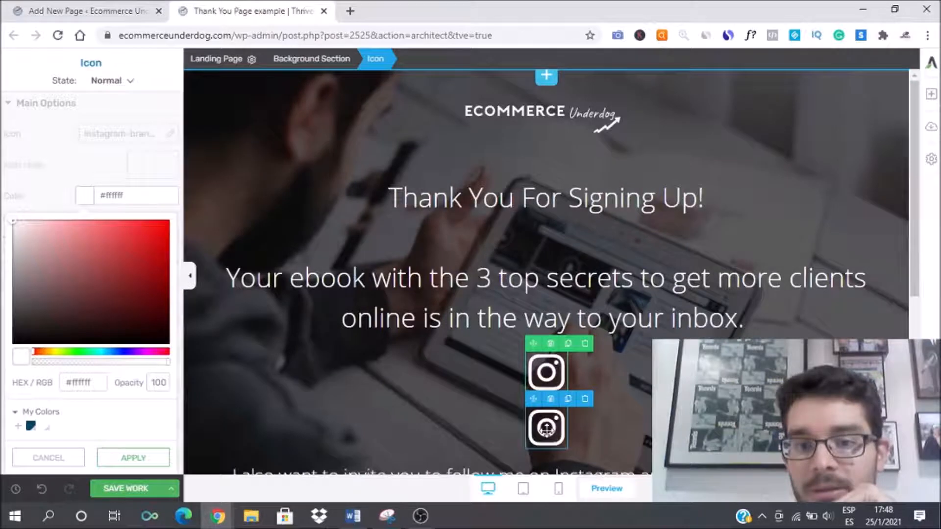
mouse_move(549, 429)
mouse_down()
mouse_move(579, 372)
mouse_move(637, 331)
mouse_move(533, 338)
mouse_move(563, 343)
mouse_move(558, 353)
mouse_up()
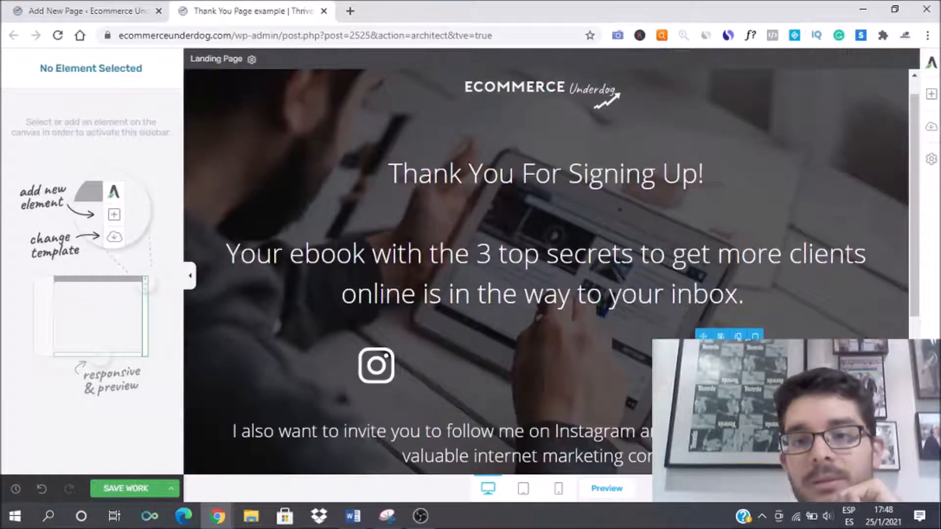
Step: Replace the second icon with the YouTube icon from the icon library
click(715, 365)
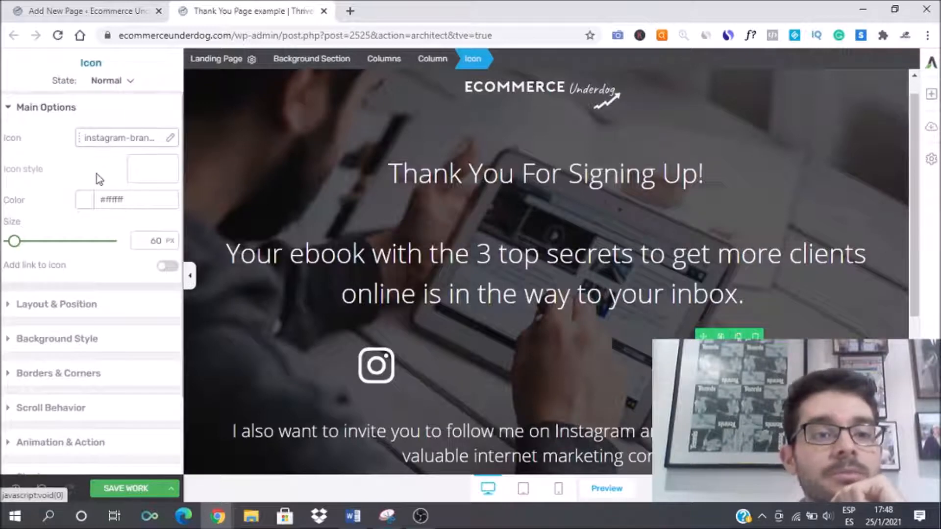
click(94, 142)
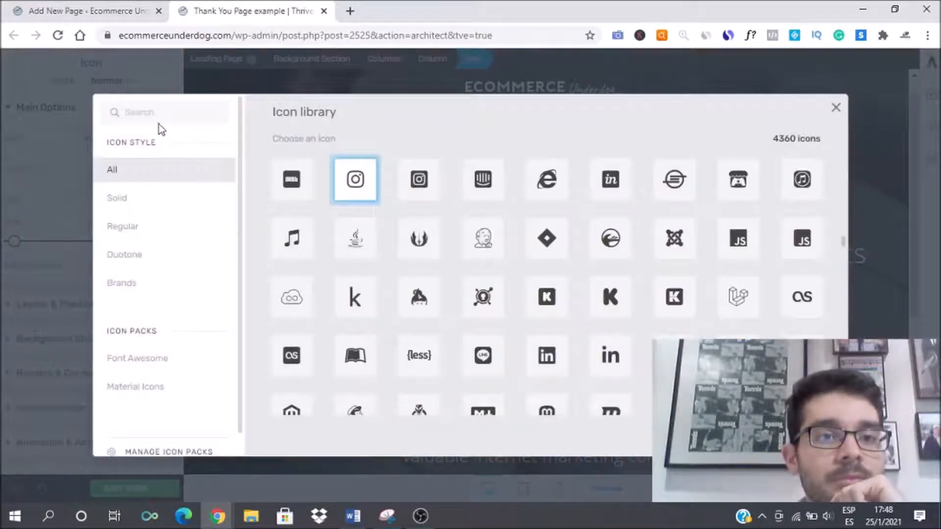
text(you)
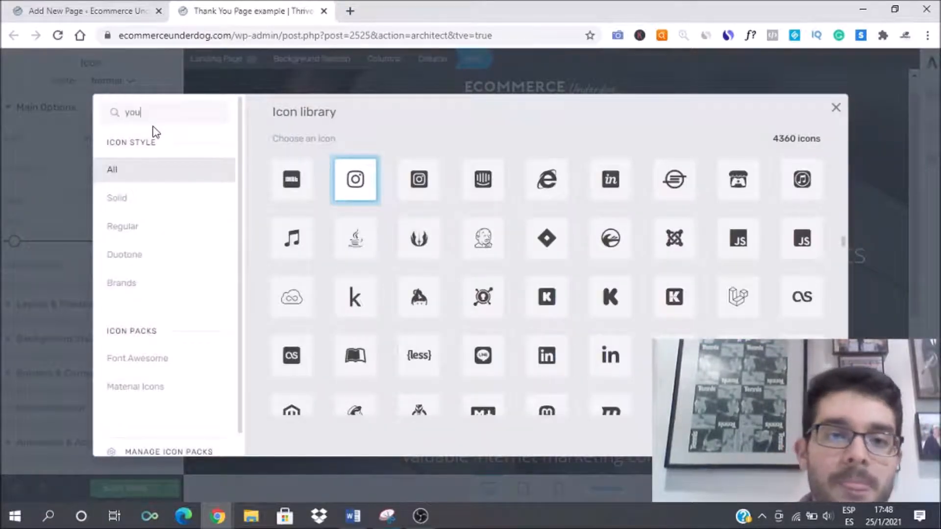
text(tub)
click(284, 165)
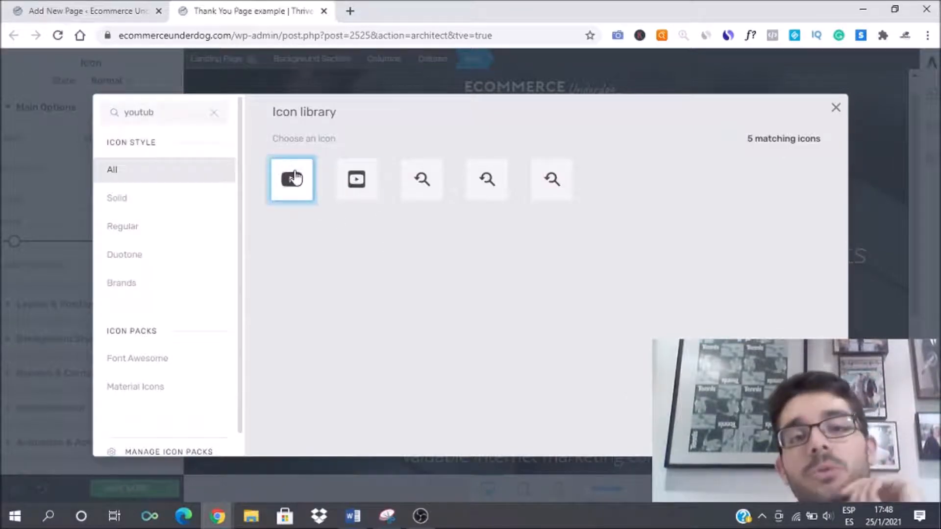
click(796, 434)
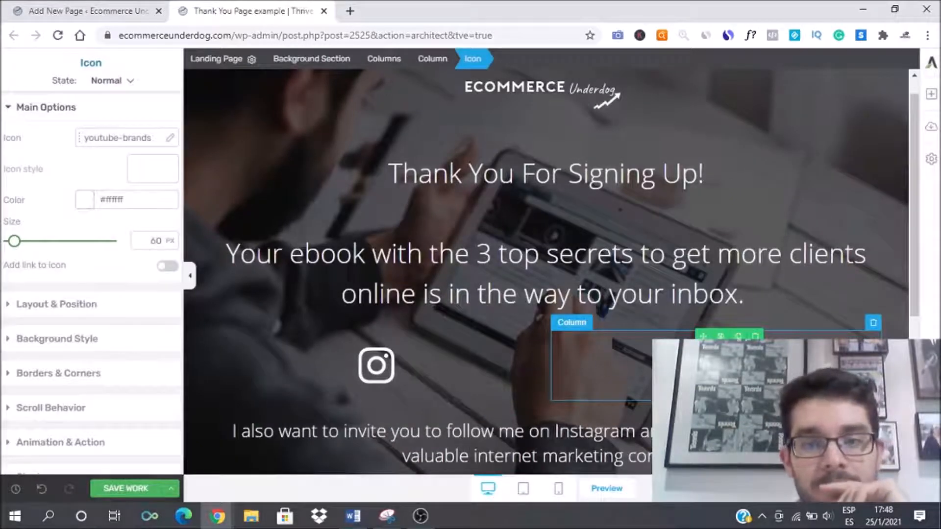
click(408, 363)
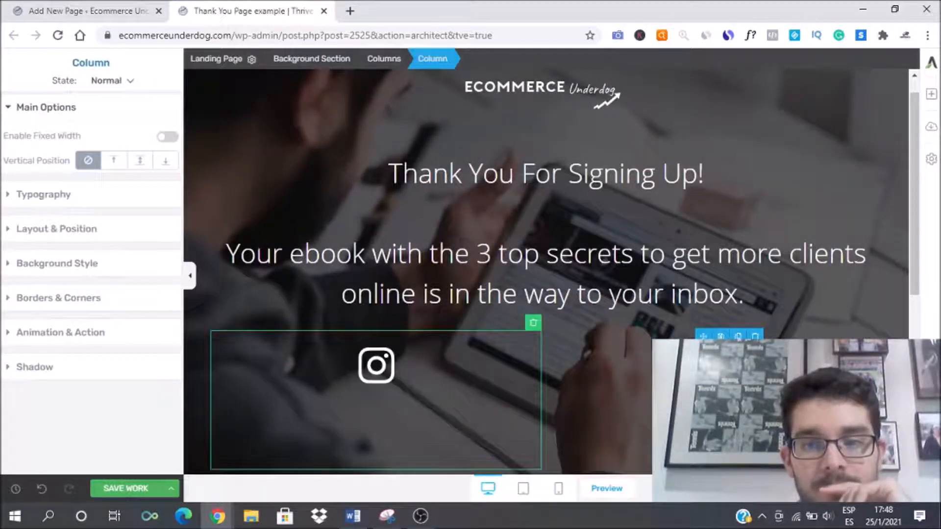
click(716, 366)
click(85, 203)
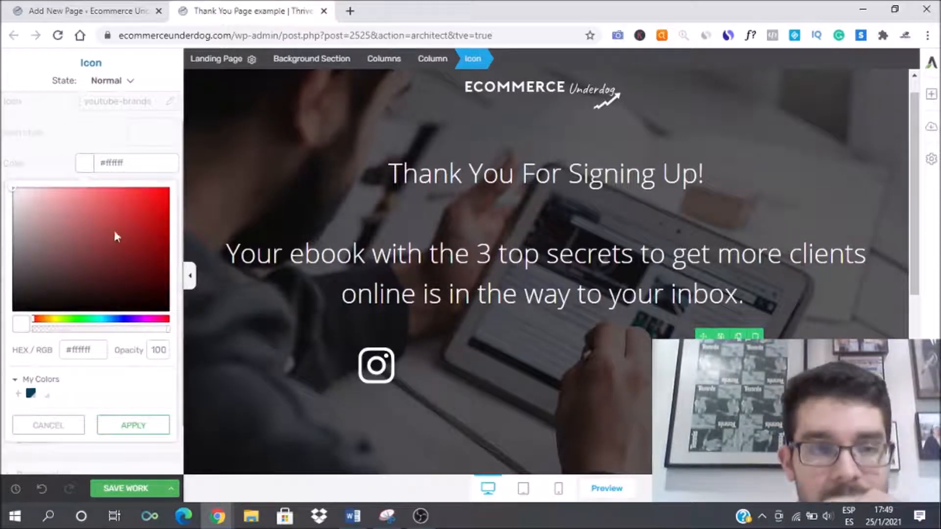
click(632, 364)
Step: Set the size of both the Instagram and YouTube icons to 92 px
scroll(496, 336, down, 1)
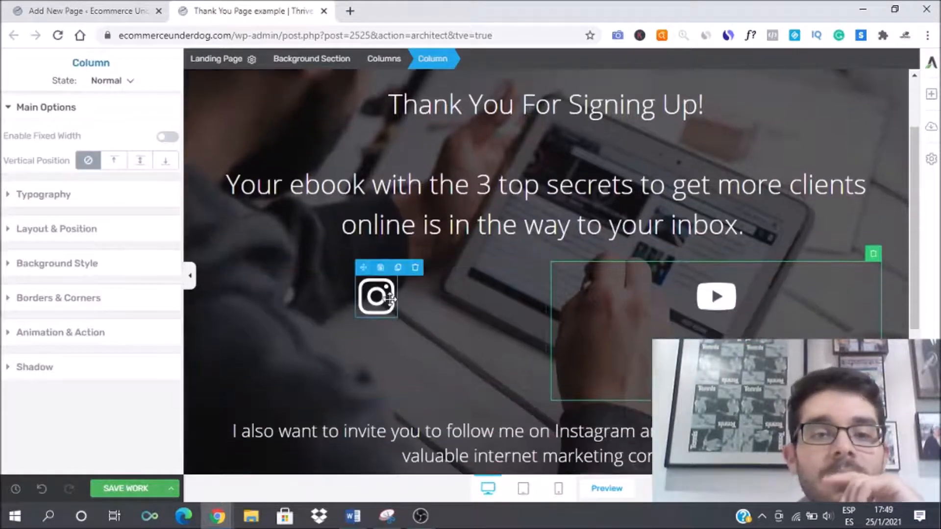
click(392, 299)
drag(14, 251, 20, 251)
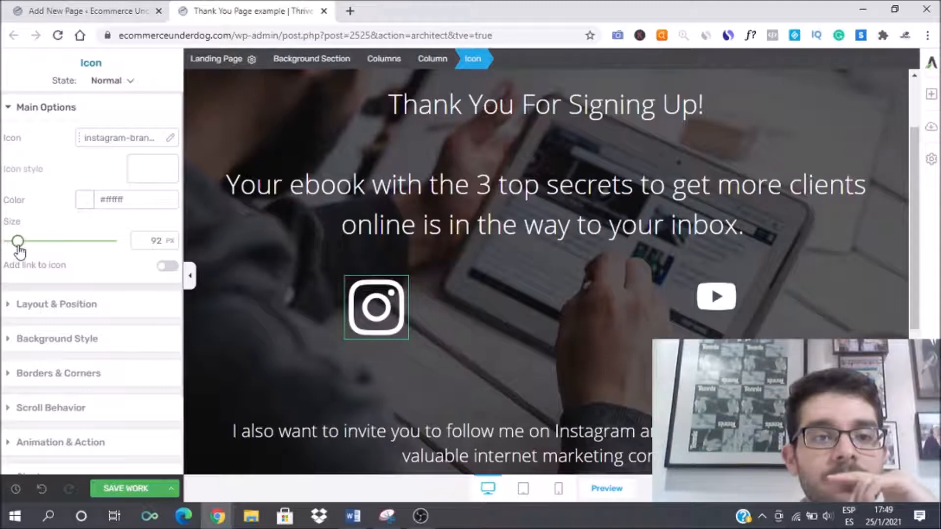
click(716, 297)
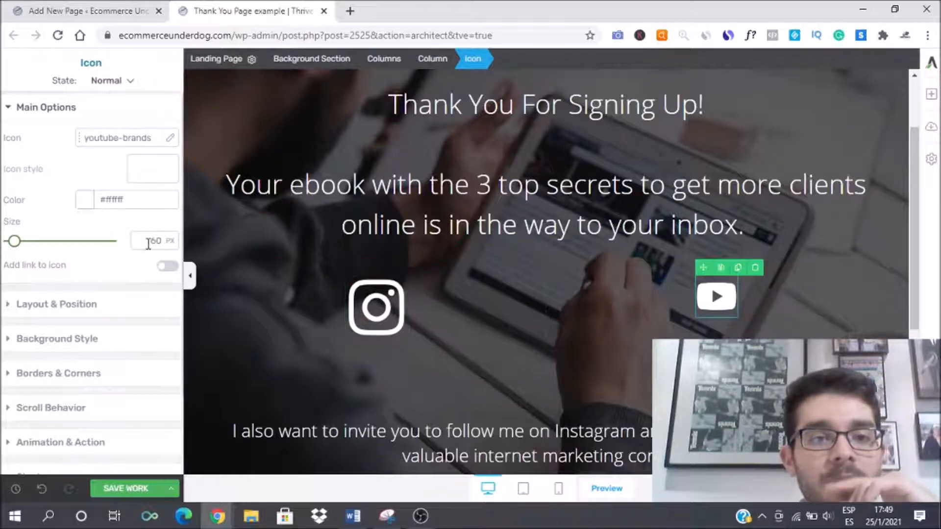
double_click(153, 241)
text(92)
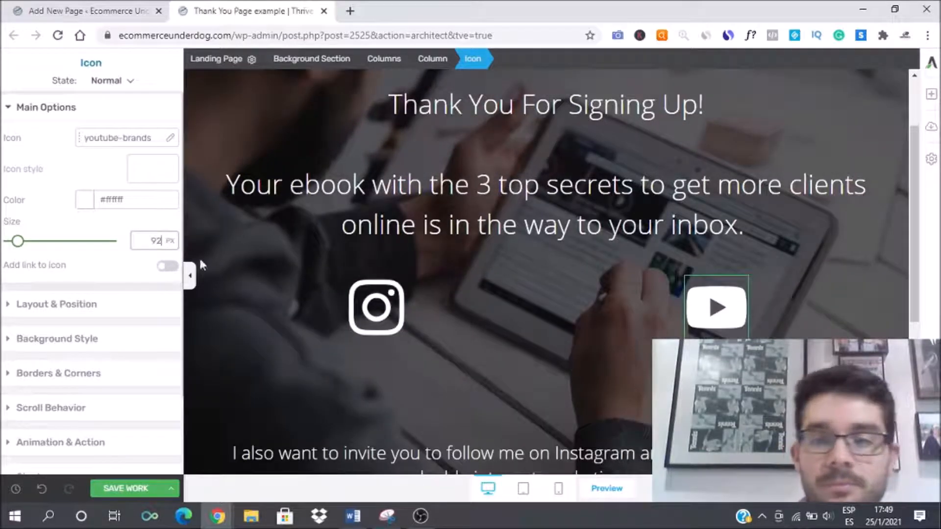
Step: Move the invitation text above the row of social icons
scroll(378, 280, down, 3)
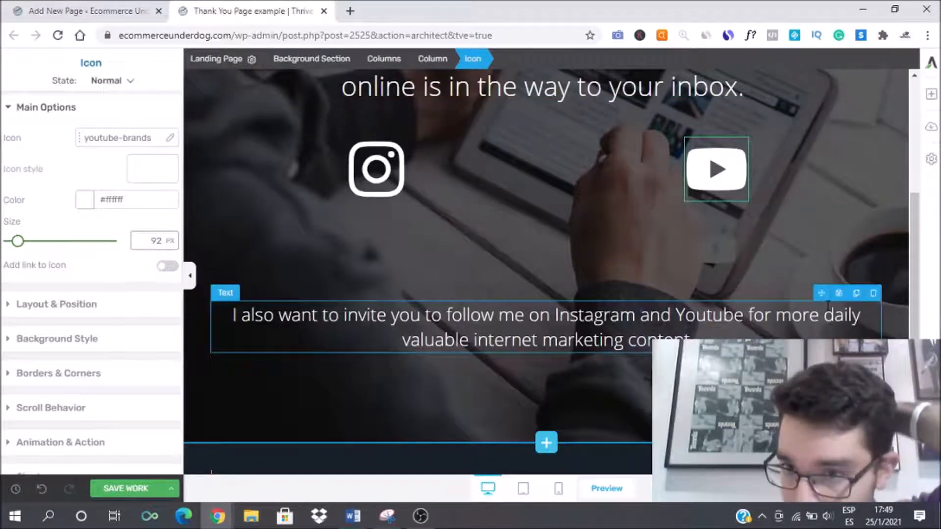
drag(691, 141, 615, 161)
scroll(615, 161, up, 2)
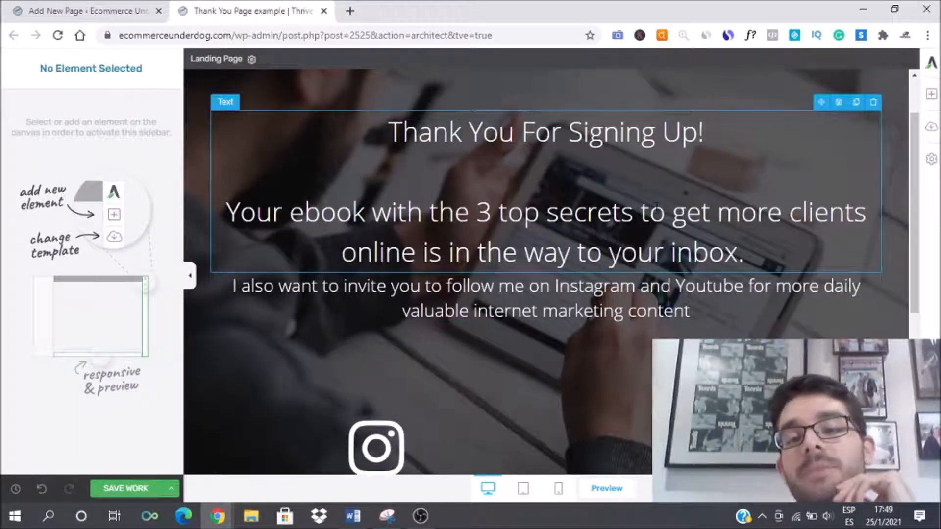
Step: Insert an Image element below the ebook text, choosing the seaside photo from the Media Library
click(932, 95)
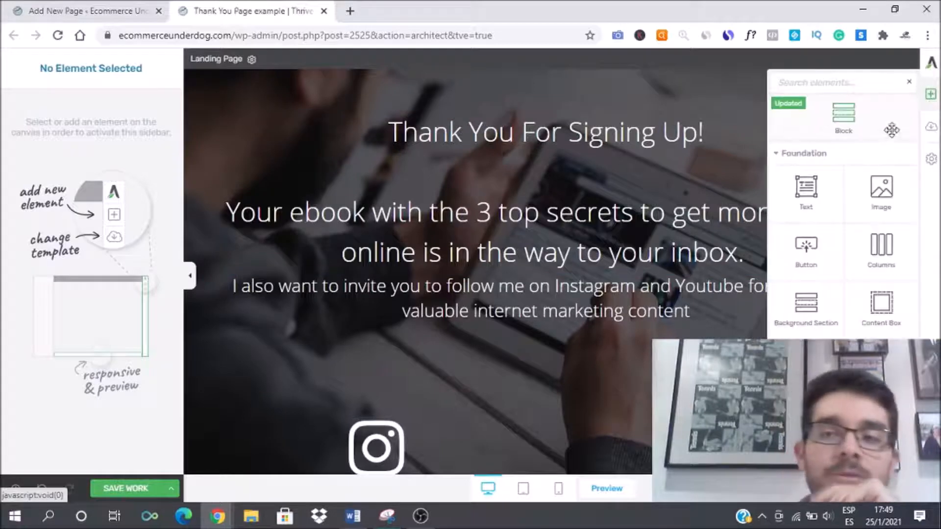
drag(875, 188, 645, 265)
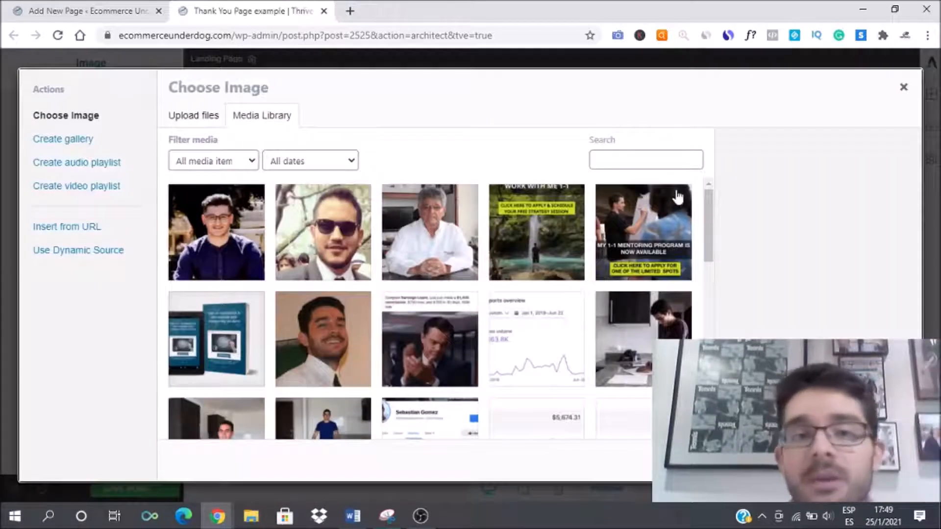
scroll(515, 260, down, 4)
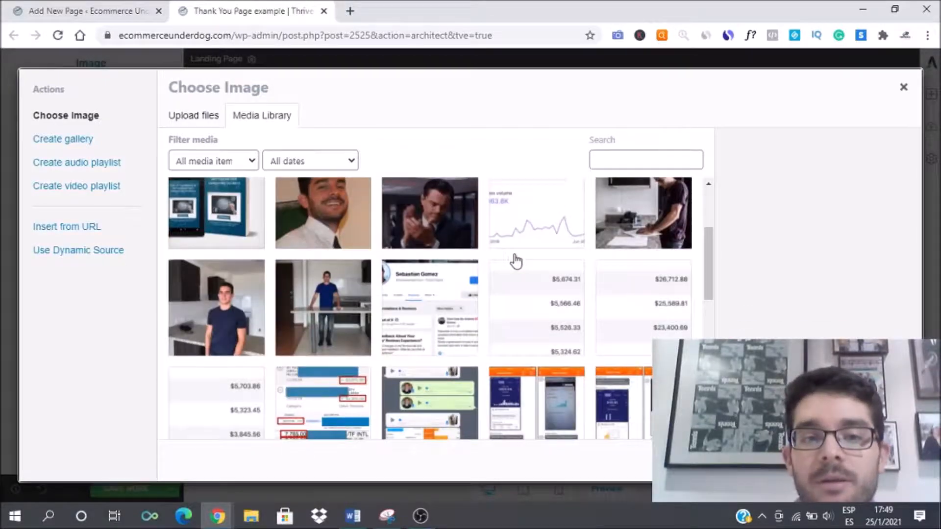
scroll(533, 257, up, 4)
scroll(534, 258, down, 10)
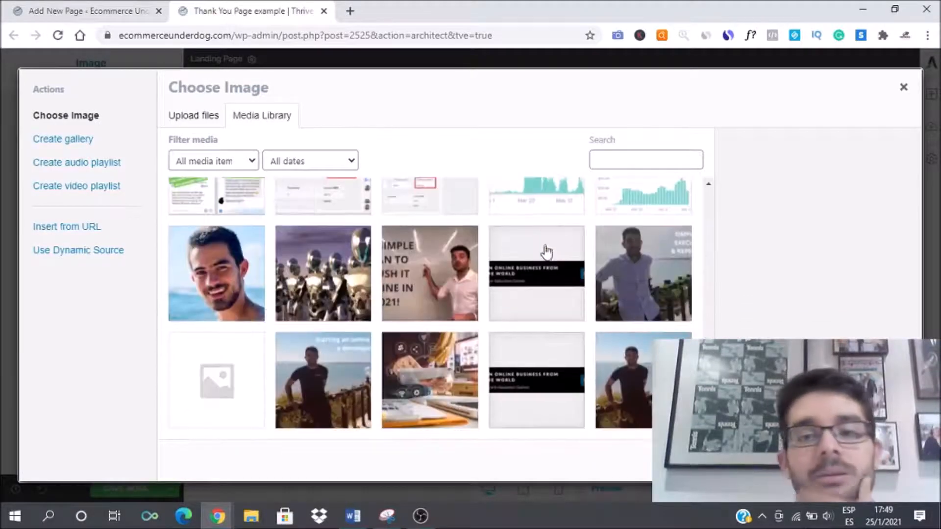
scroll(558, 271, down, 2)
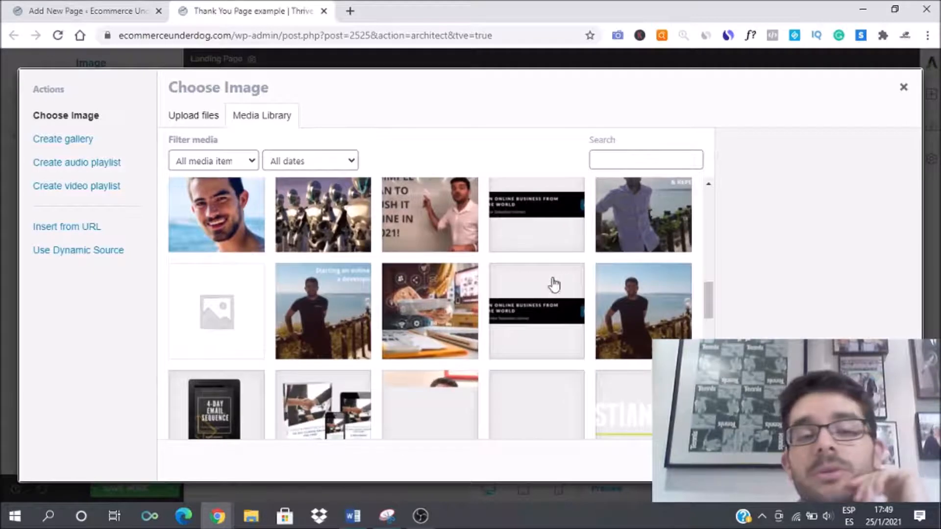
scroll(630, 322, down, 3)
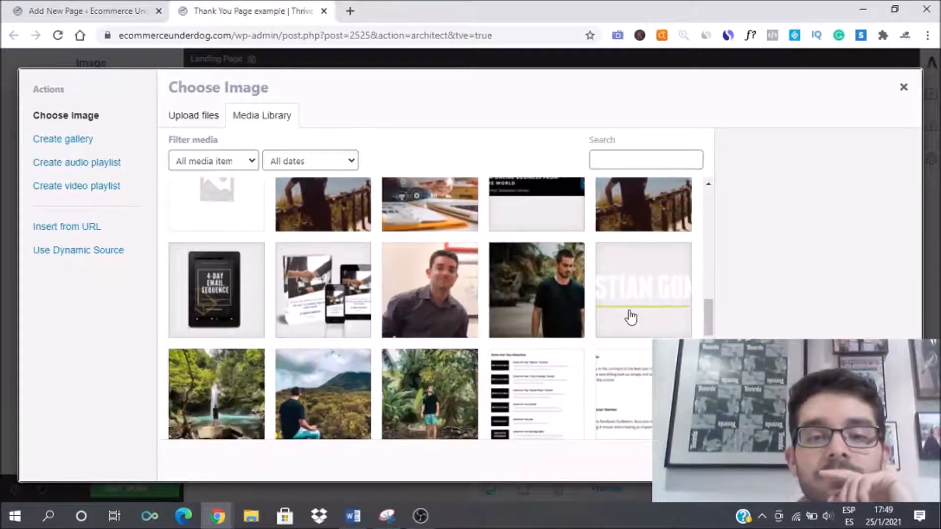
scroll(636, 289, up, 3)
click(635, 305)
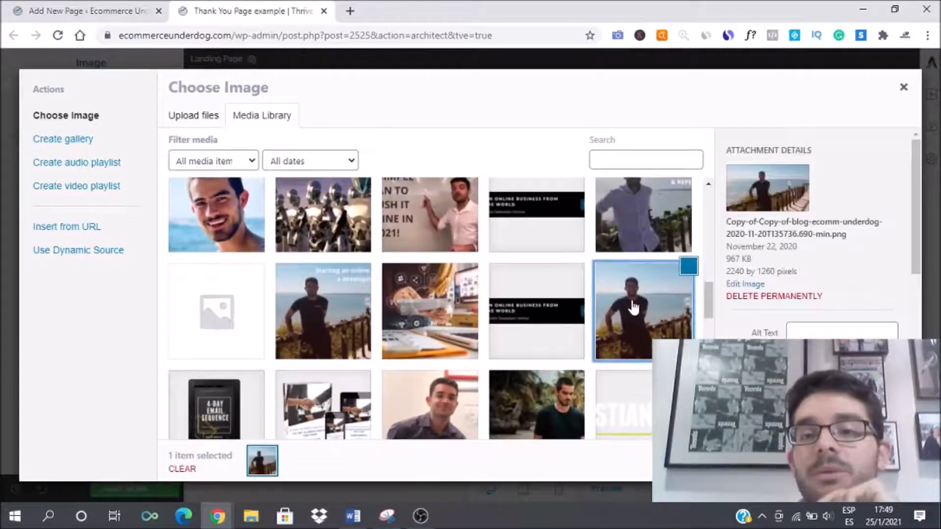
click(880, 461)
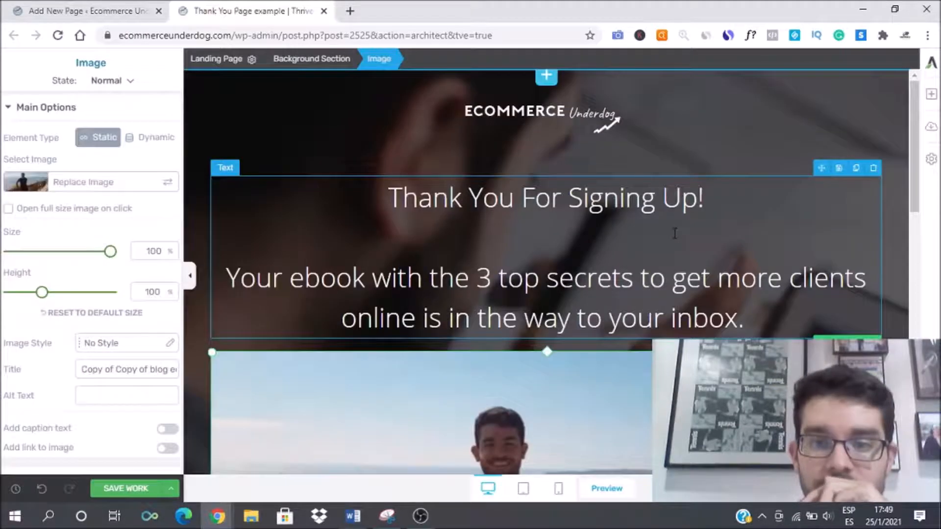
scroll(674, 238, down, 3)
scroll(675, 238, up, 5)
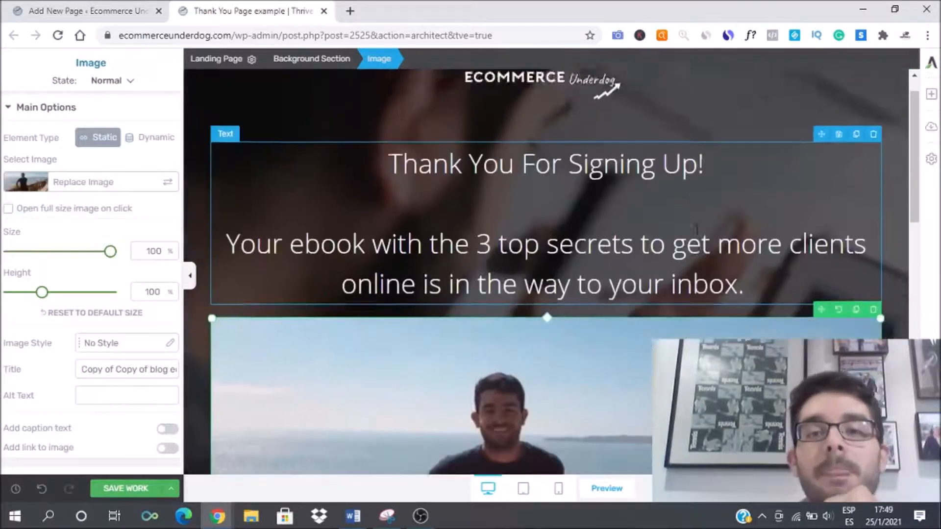
click(324, 128)
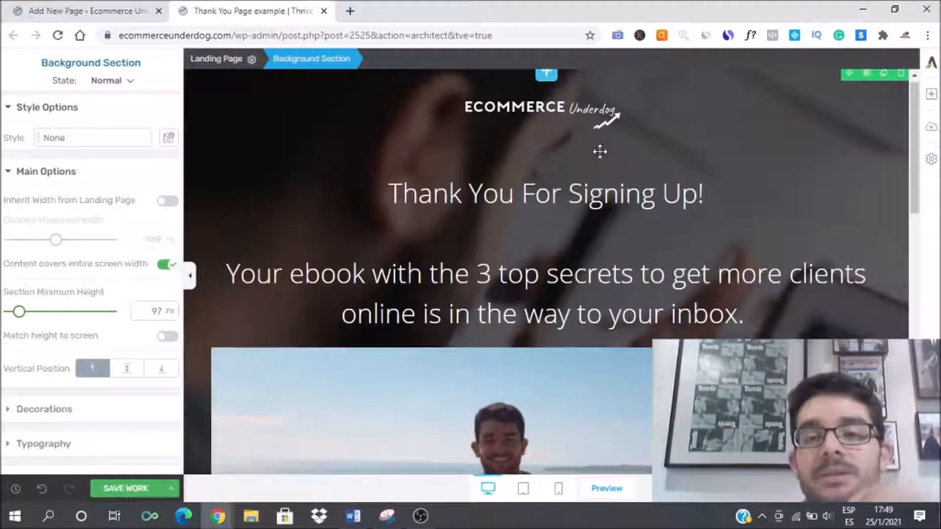
scroll(592, 156, down, 3)
scroll(579, 163, down, 8)
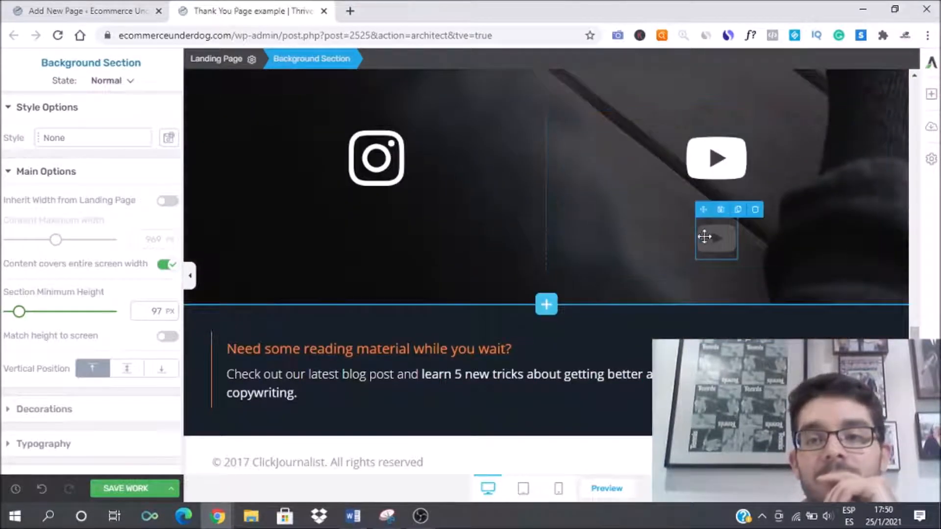
Step: Delete the extra small YouTube icon and the 'Need some reading material' section below the social icons
click(704, 236)
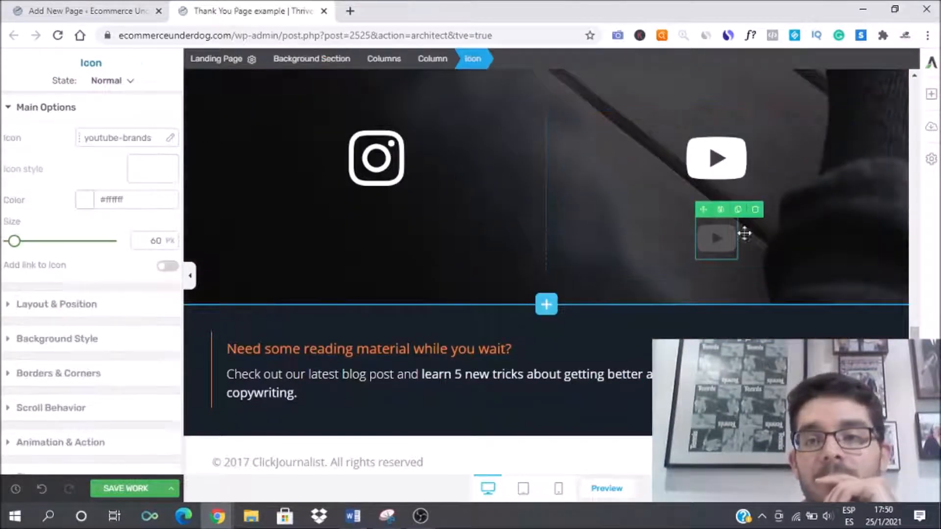
click(754, 209)
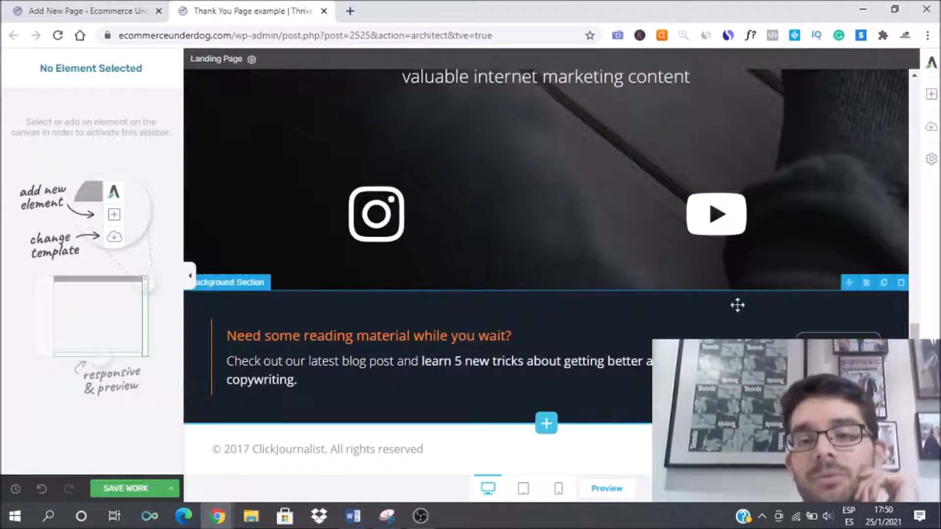
click(901, 282)
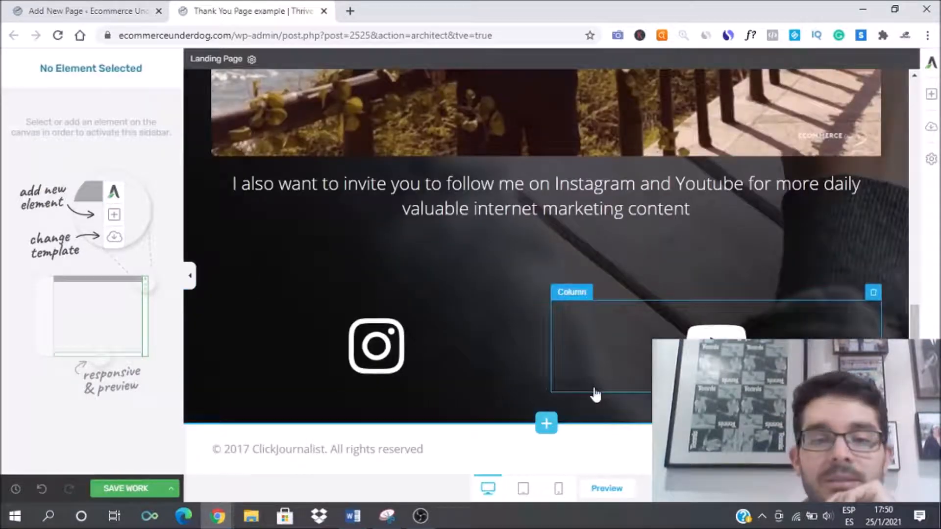
Step: Rewrite the ebook sentence as: Your ebook "The 3 top secrets to get more clients online" is in the way to your inbox
scroll(484, 224, up, 1)
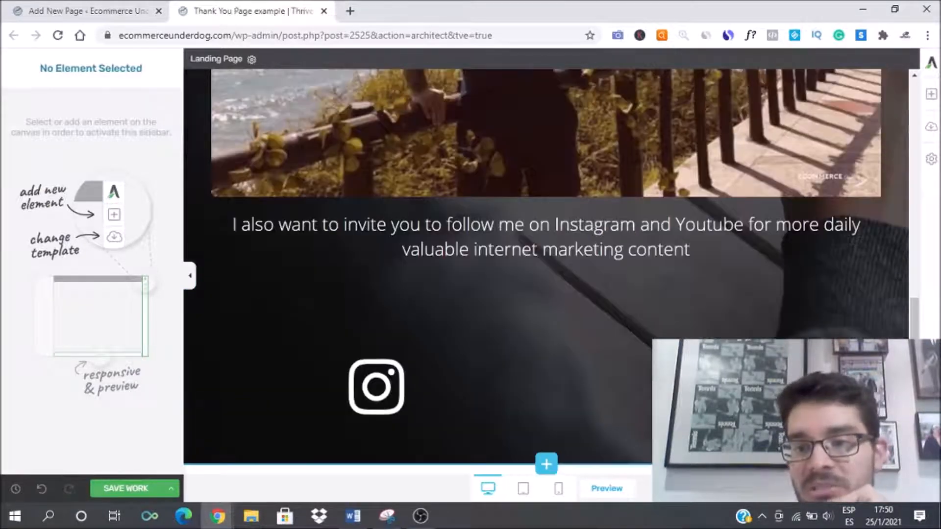
scroll(483, 225, up, 4)
scroll(483, 224, up, 5)
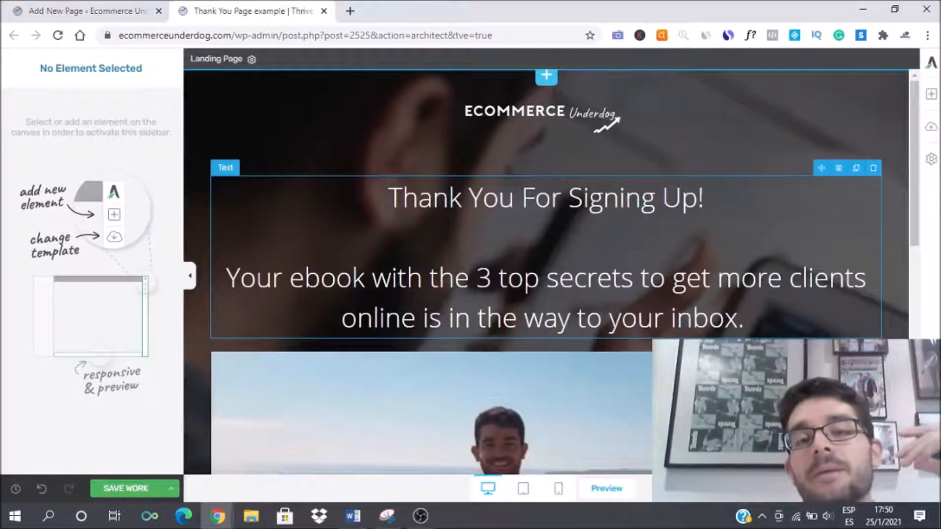
click(430, 279)
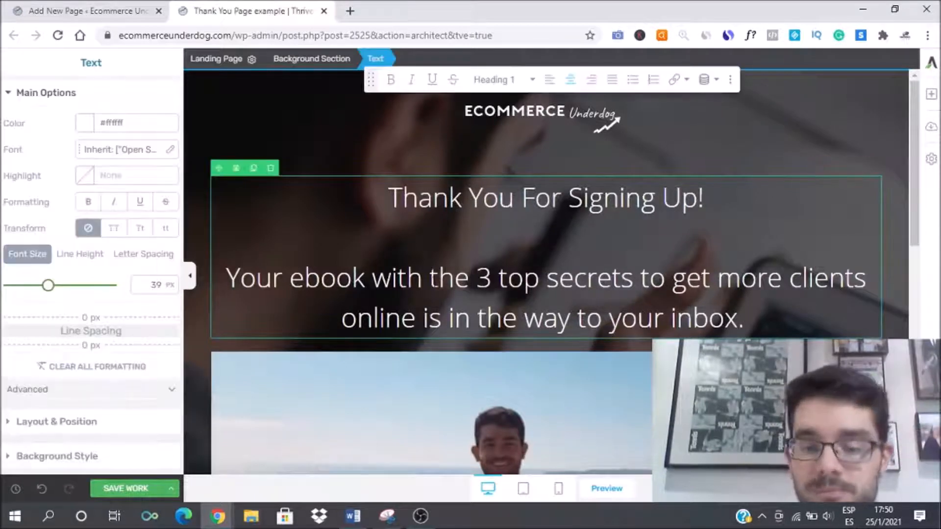
key(BackSpace)
key(BackSpace)
key(BackSpace)
key(BackSpace)
key(BackSpace)
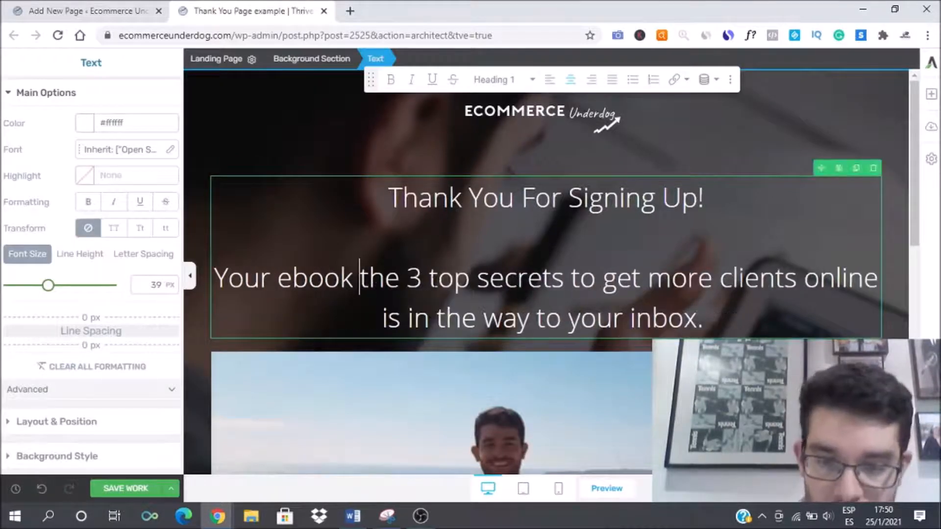
key(Delete)
text(T)
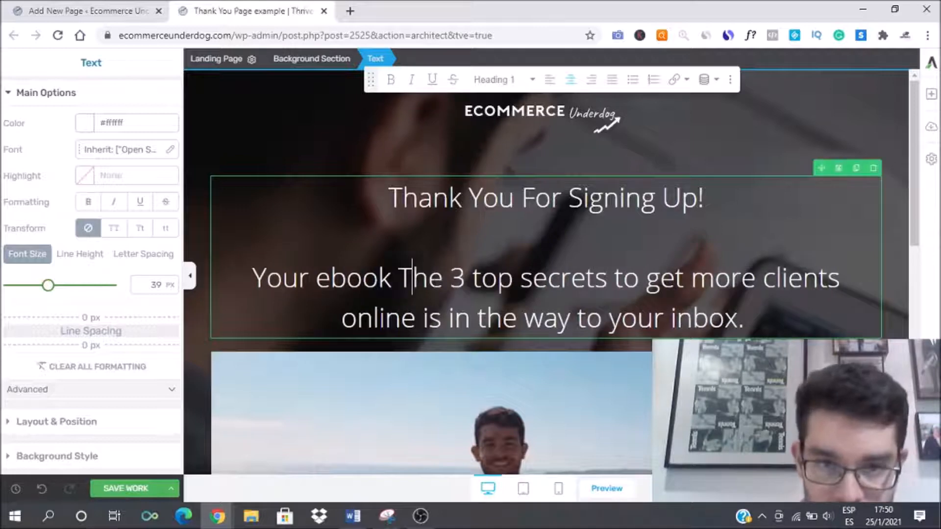
text("2)
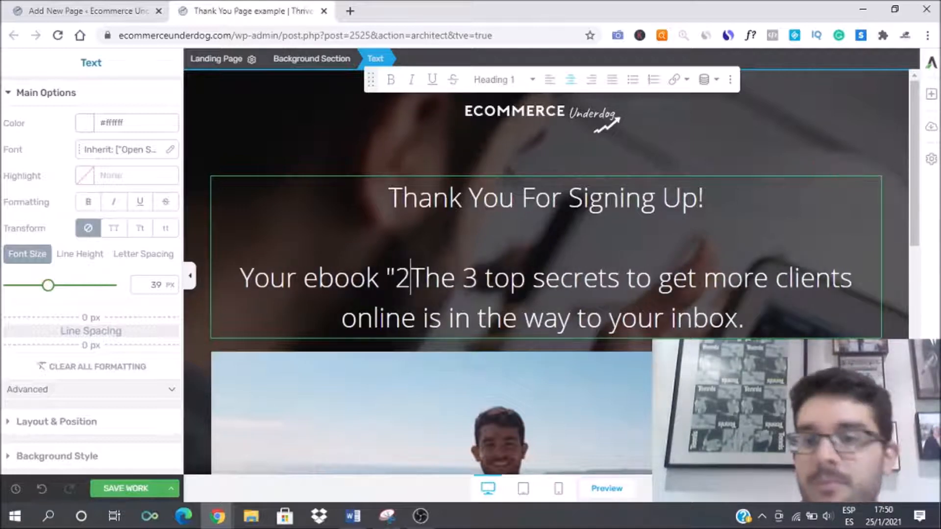
key(BackSpace)
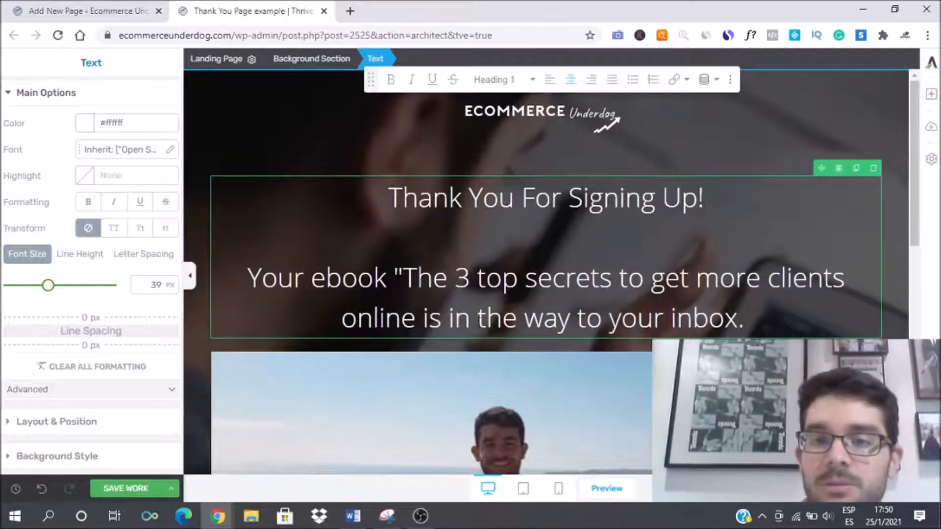
text(")
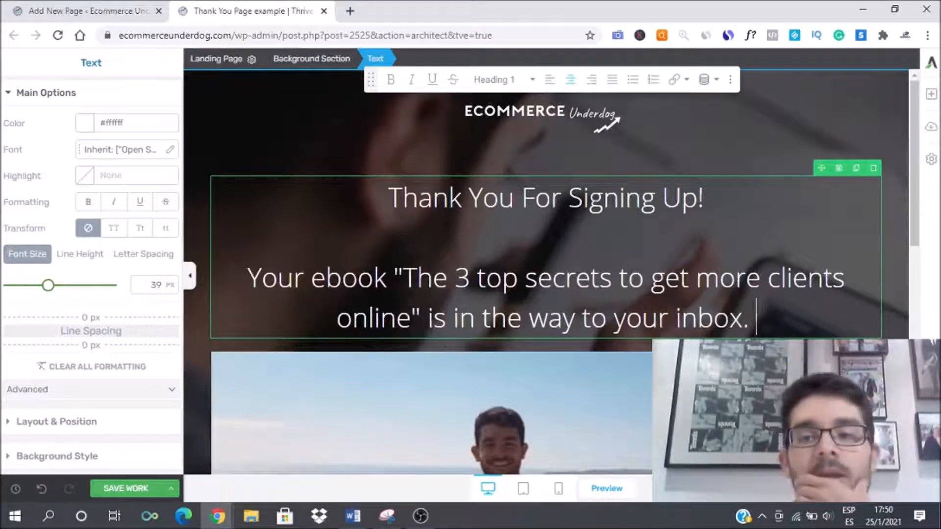
Step: Select the whole ebook sentence and set its font size to 25 px
drag(756, 317, 176, 287)
drag(46, 287, 33, 292)
click(547, 236)
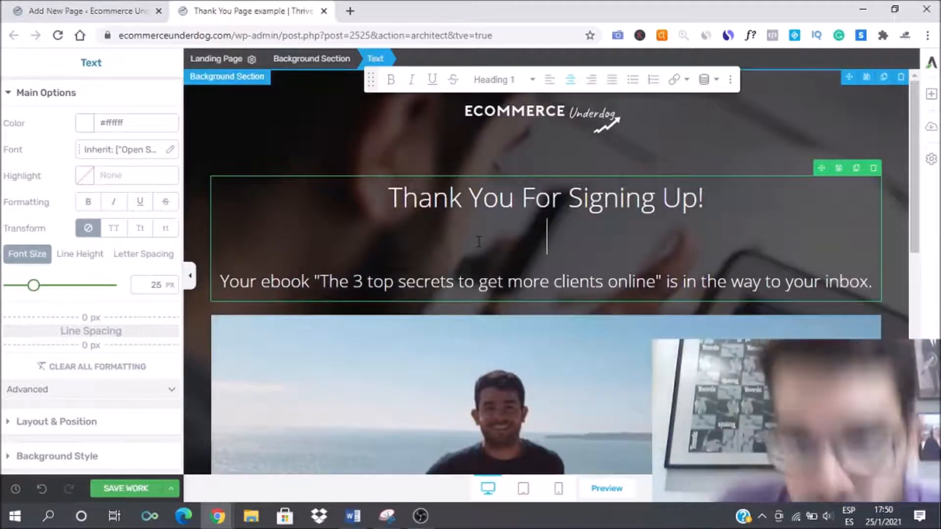
Step: Try to link the Instagram icon to intragram.com/ecommerceunderdog, opening in a new tab, and save the work
scroll(525, 257, down, 8)
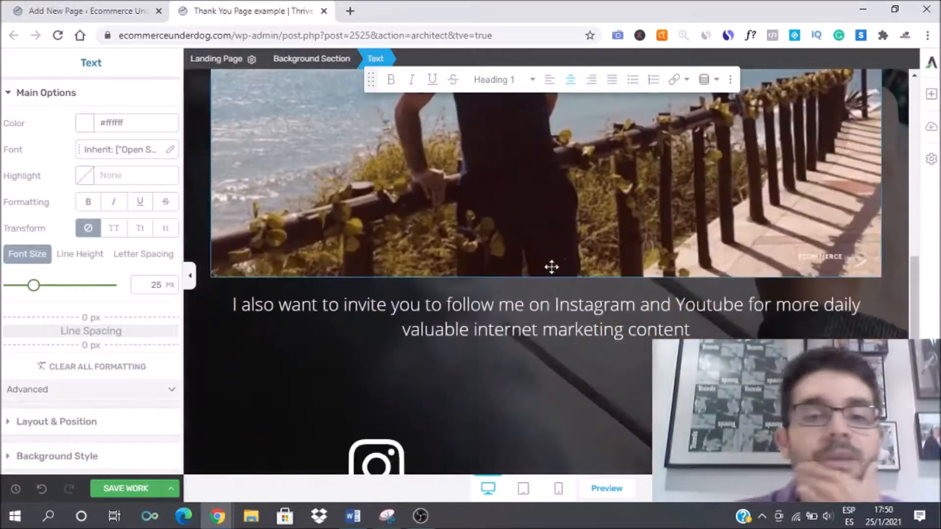
scroll(614, 374, down, 2)
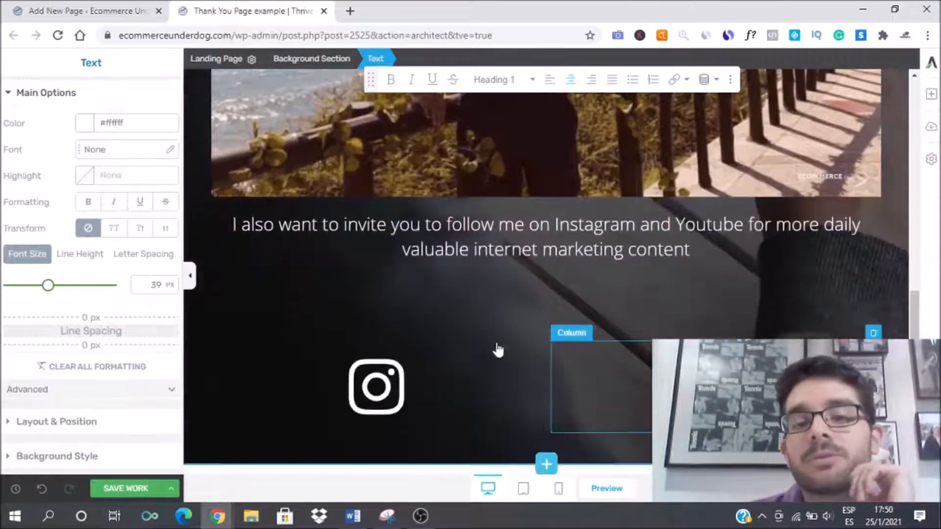
click(378, 380)
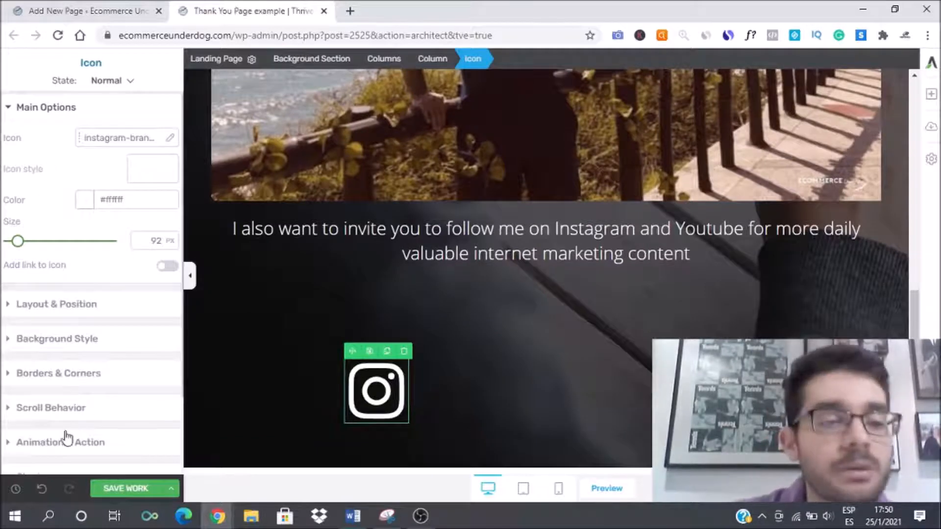
scroll(37, 351, down, 2)
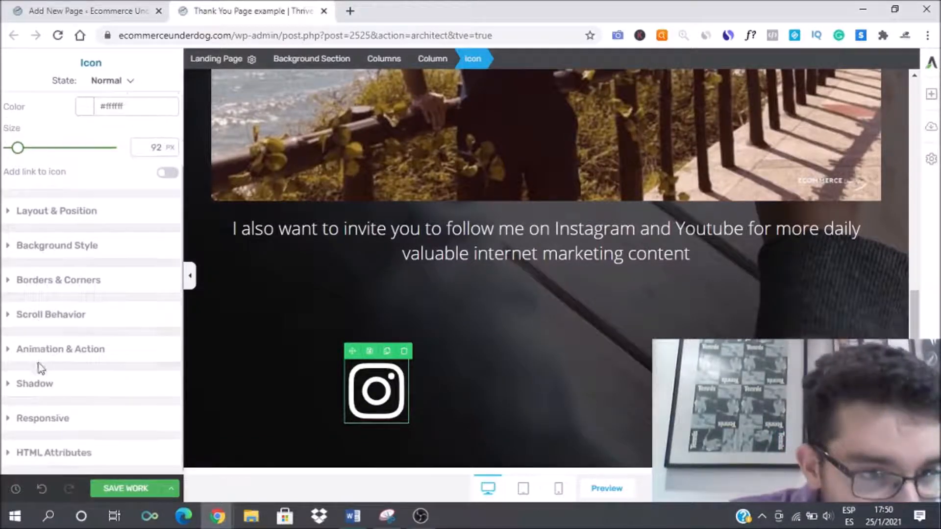
click(13, 351)
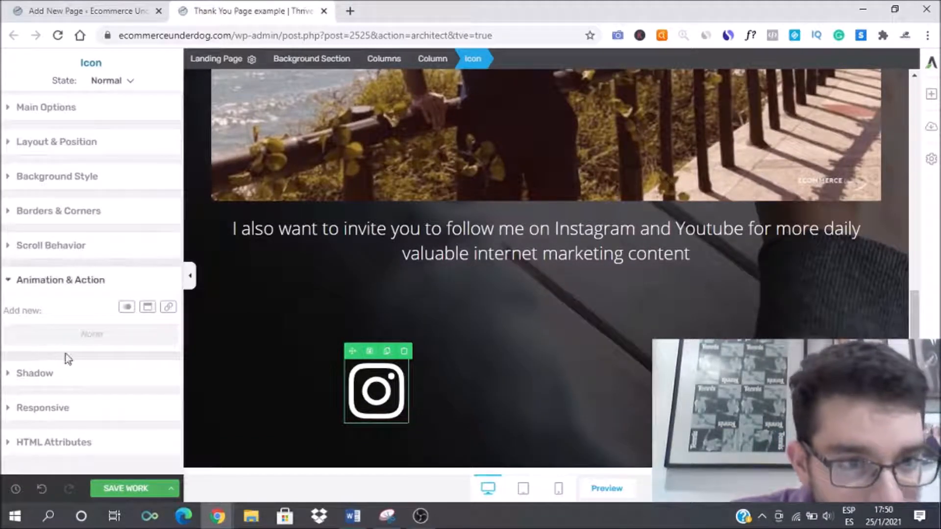
click(169, 309)
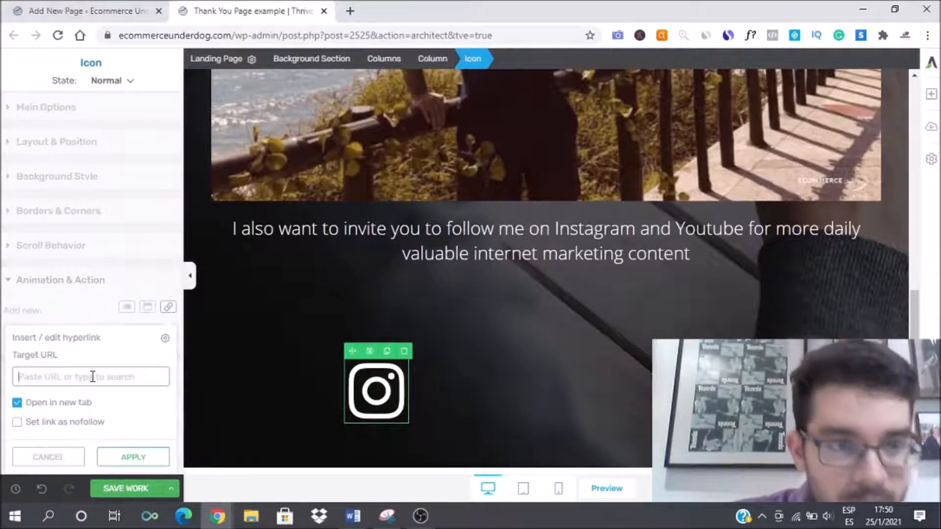
text(intragram.com/)
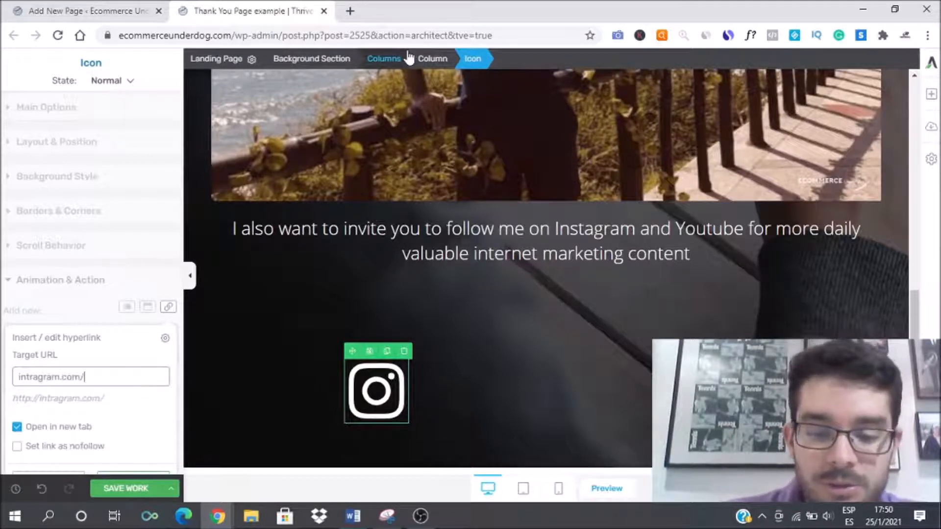
text(ecommerceunderdog)
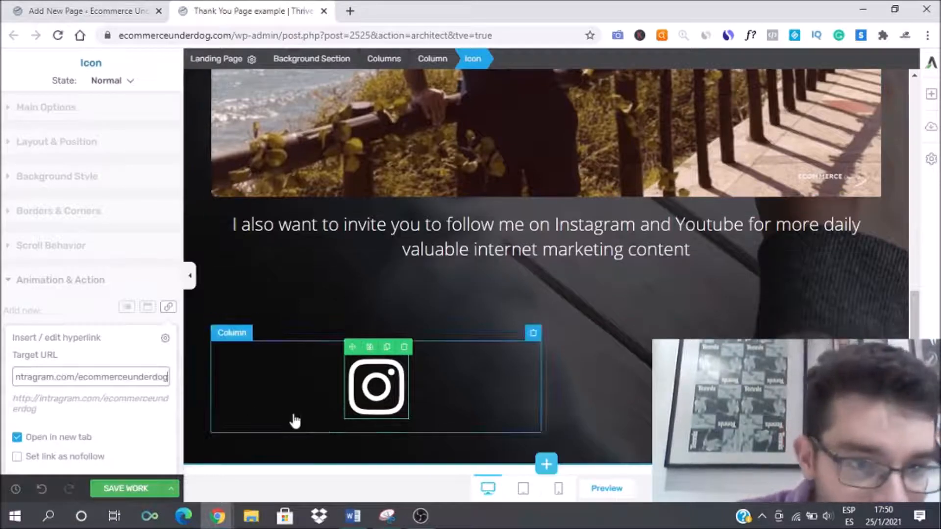
click(126, 489)
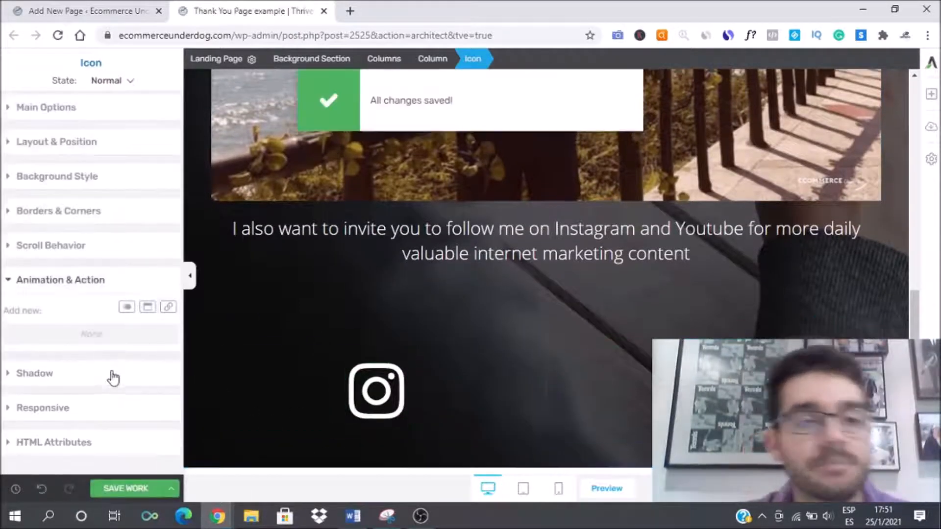
Step: Add a link to youtube.com/ecommerceunderdog on the selected icon and save the work
click(168, 307)
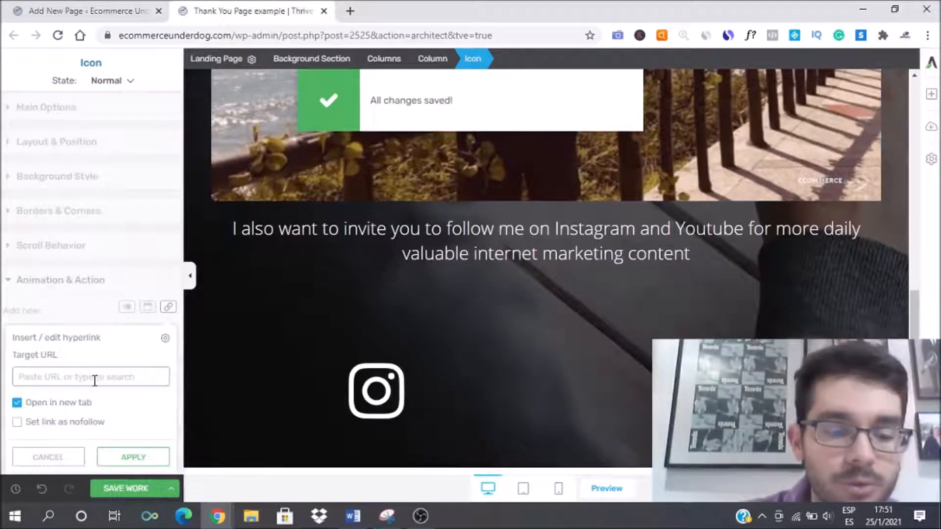
text(youtube.com/e)
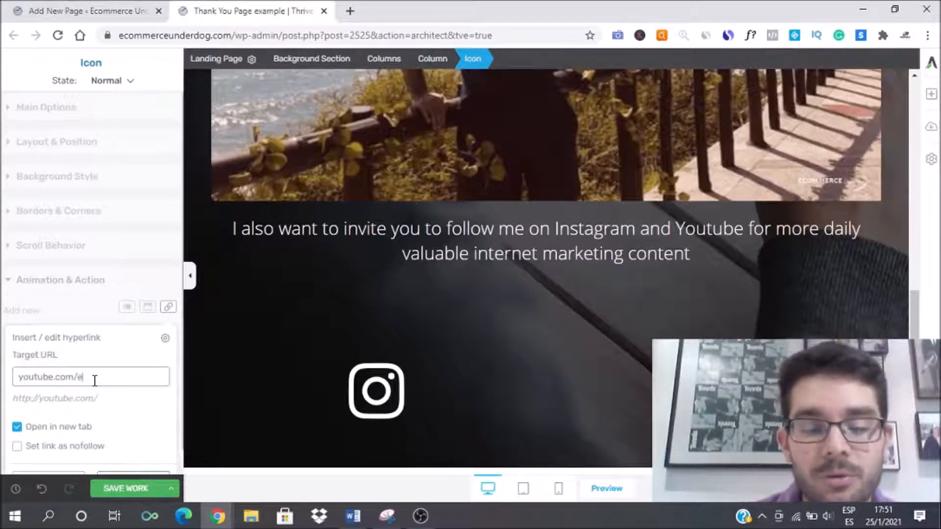
text(commerceunderdog)
key(Return)
scroll(629, 355, up, 1)
scroll(629, 355, up, 10)
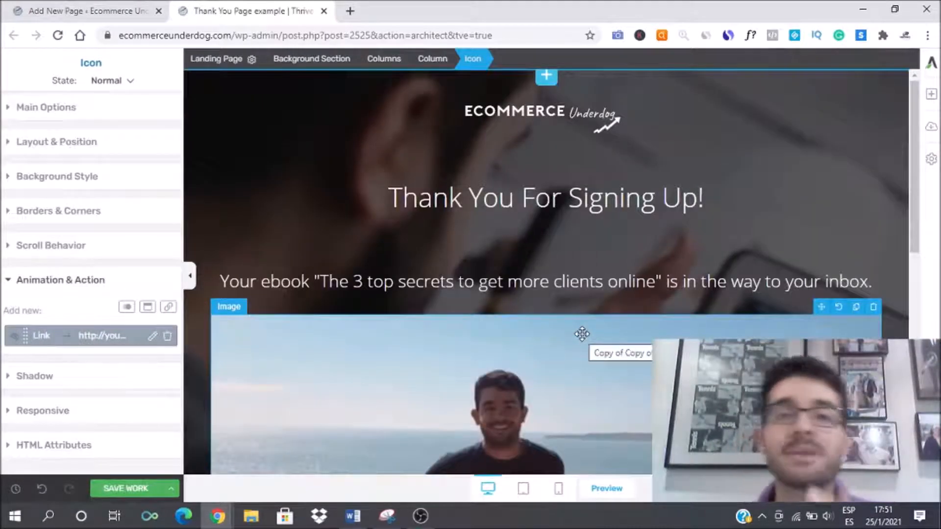
click(114, 488)
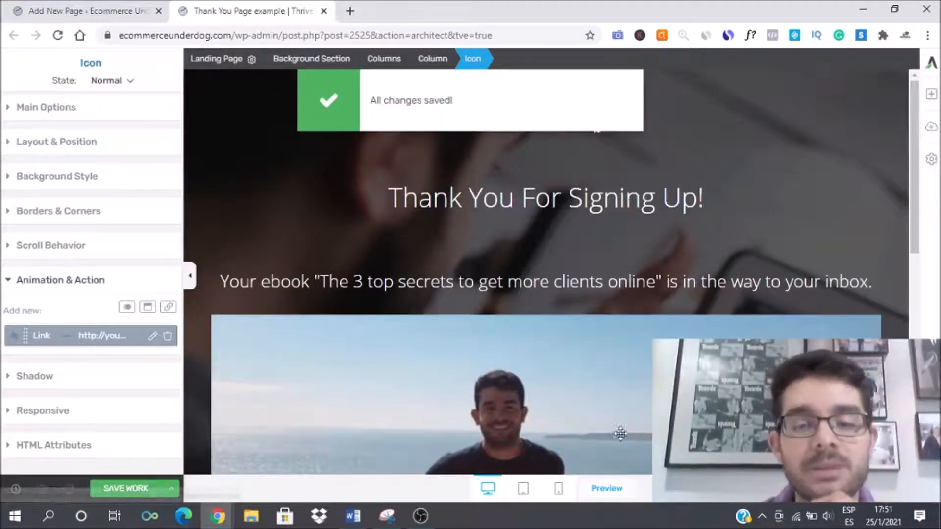
Step: Switch to the mobile view and reduce the logo's size
click(559, 489)
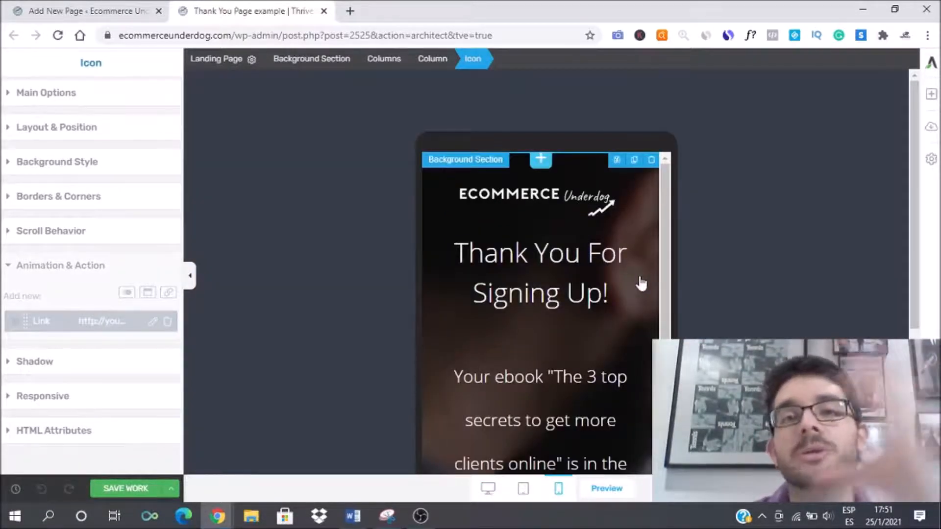
click(590, 208)
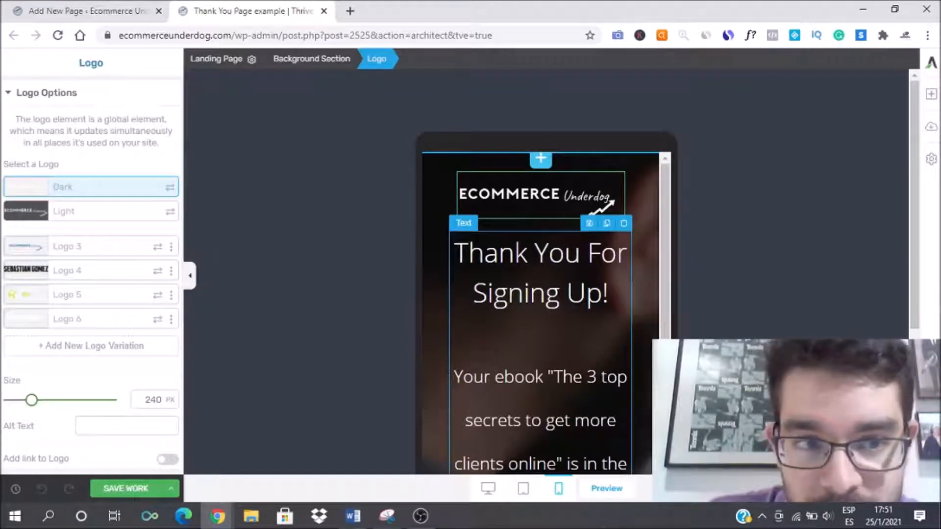
drag(32, 400, 23, 400)
Step: Set the mobile font size of the 'Thank You For Signing Up!' heading to 21 px
click(622, 304)
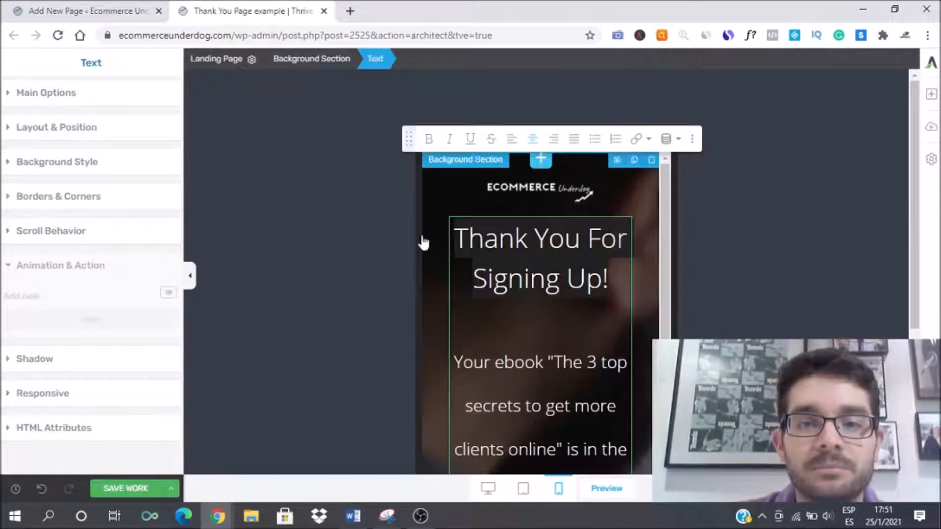
click(6, 101)
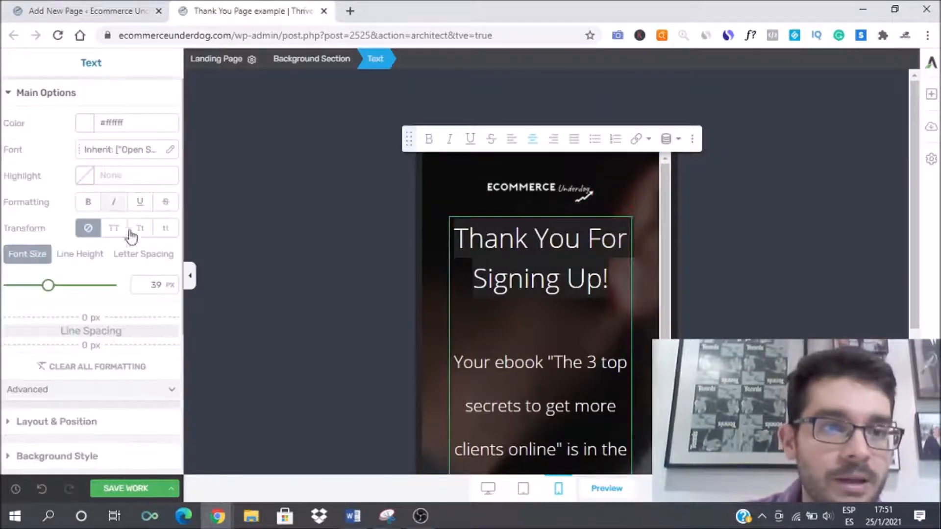
drag(48, 294, 31, 290)
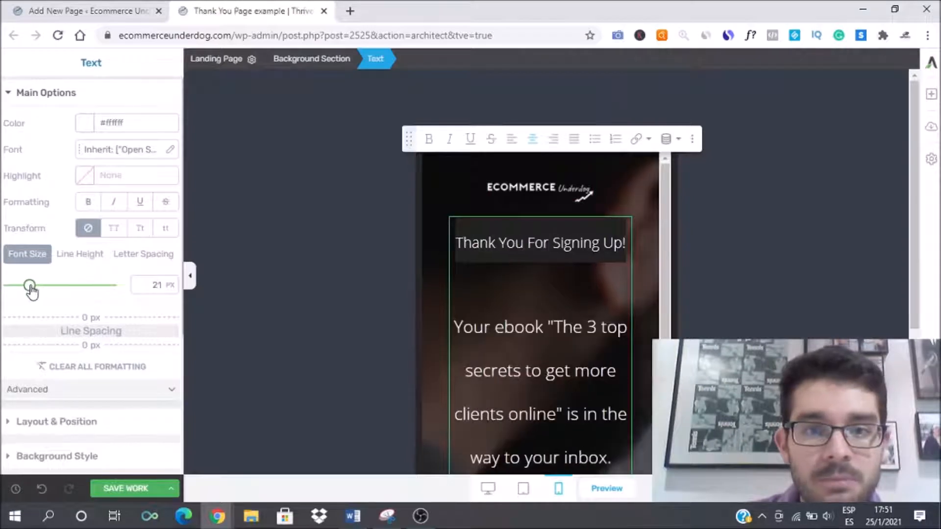
Step: Select the ebook sentence and set its mobile font size to 13 px
drag(455, 327, 625, 307)
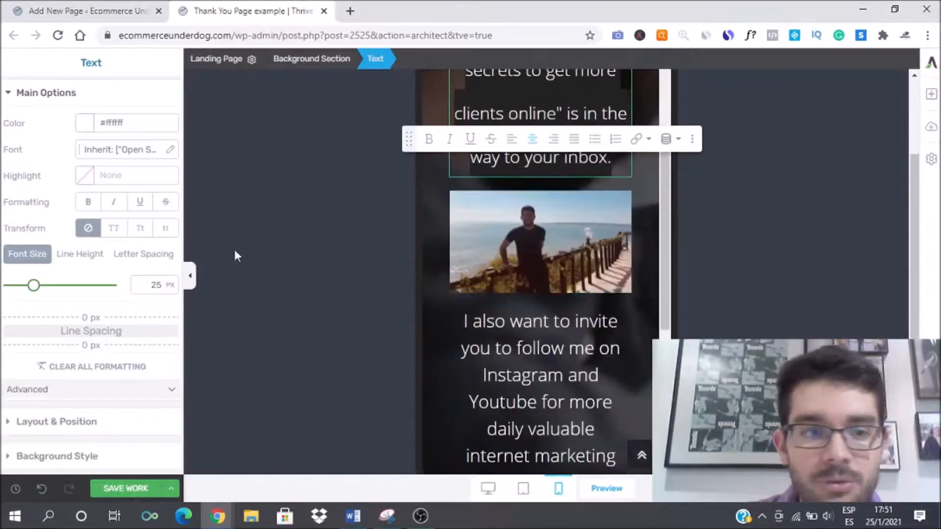
drag(35, 291, 22, 291)
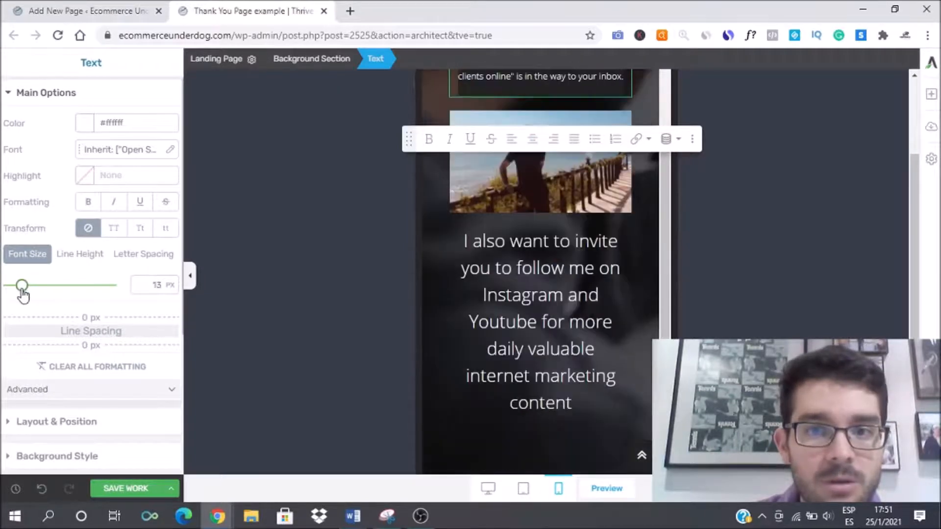
scroll(284, 275, up, 3)
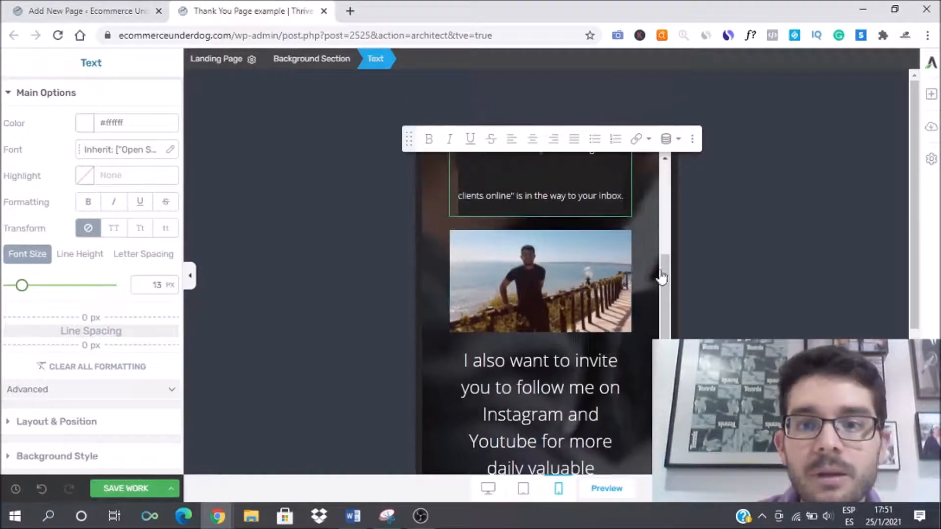
scroll(663, 271, up, 1)
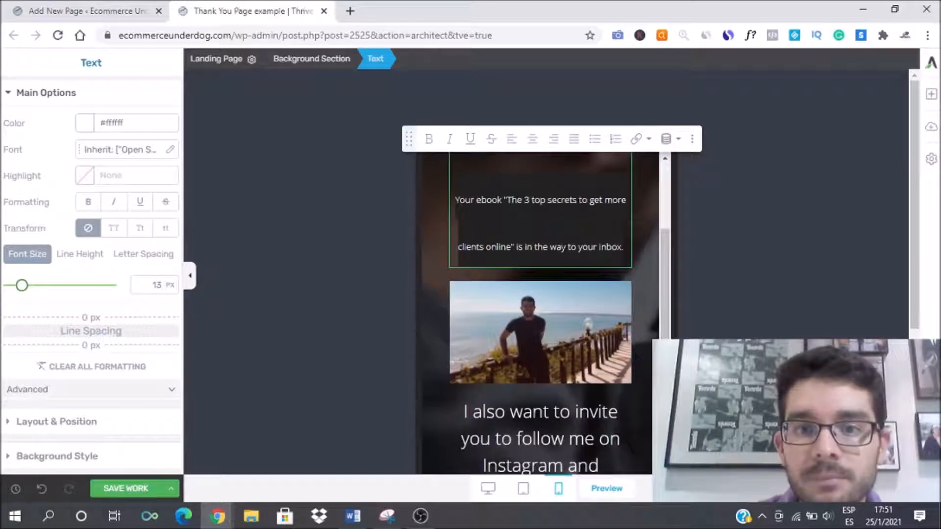
click(514, 247)
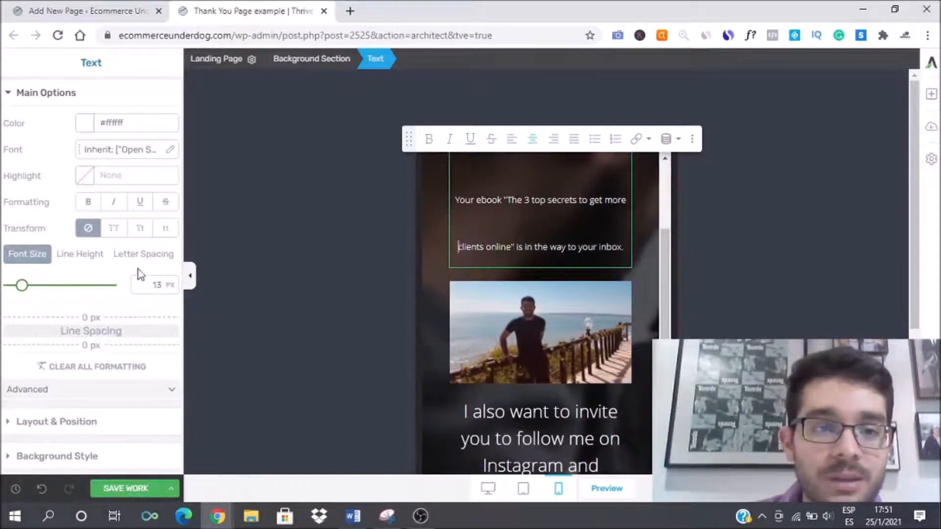
Step: Set the ebook sentence's mobile line height to 1 em
click(94, 257)
double_click(148, 286)
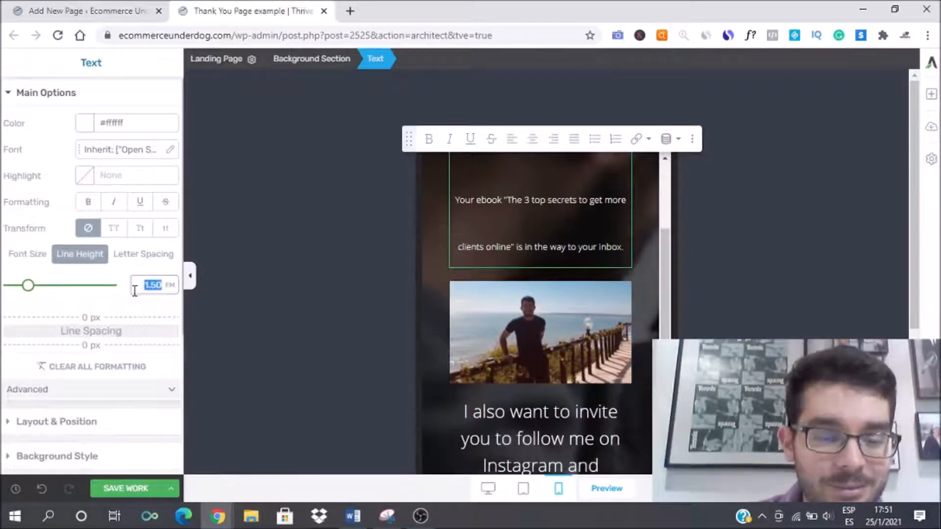
text(1)
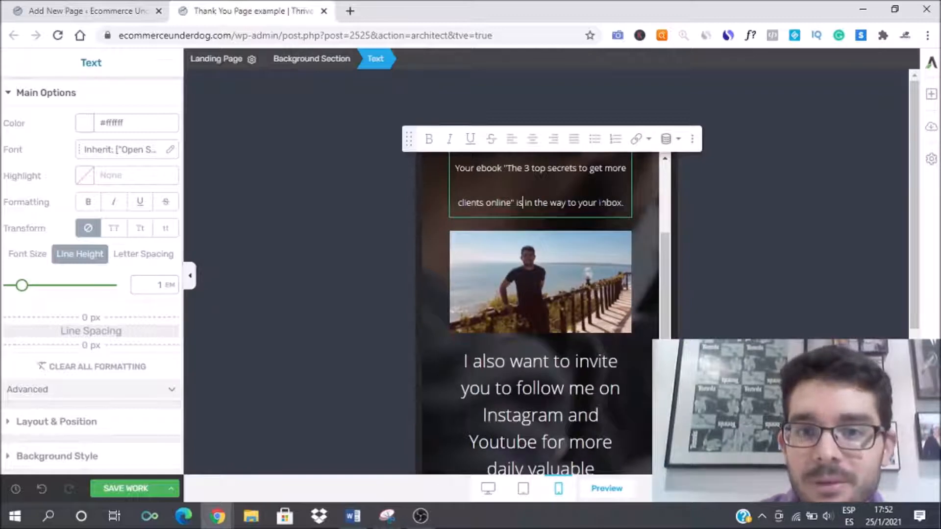
scroll(438, 206, up, 1)
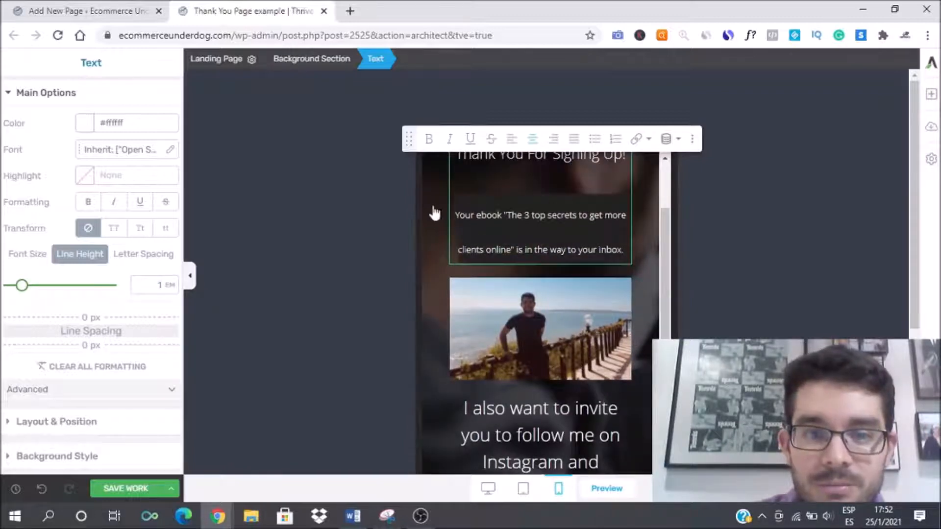
click(29, 255)
click(80, 255)
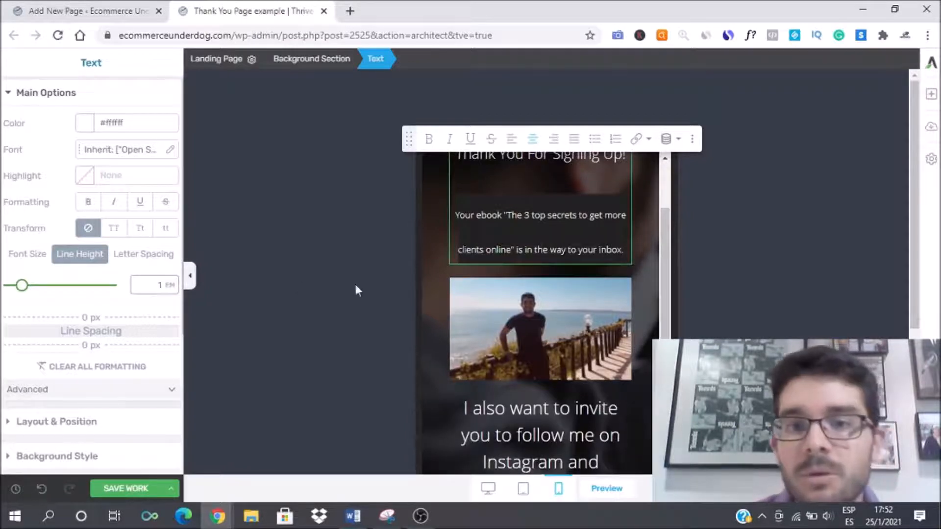
Step: Try to set the mobile font size of the invitation paragraph to 14 px
click(563, 309)
scroll(544, 342, down, 1)
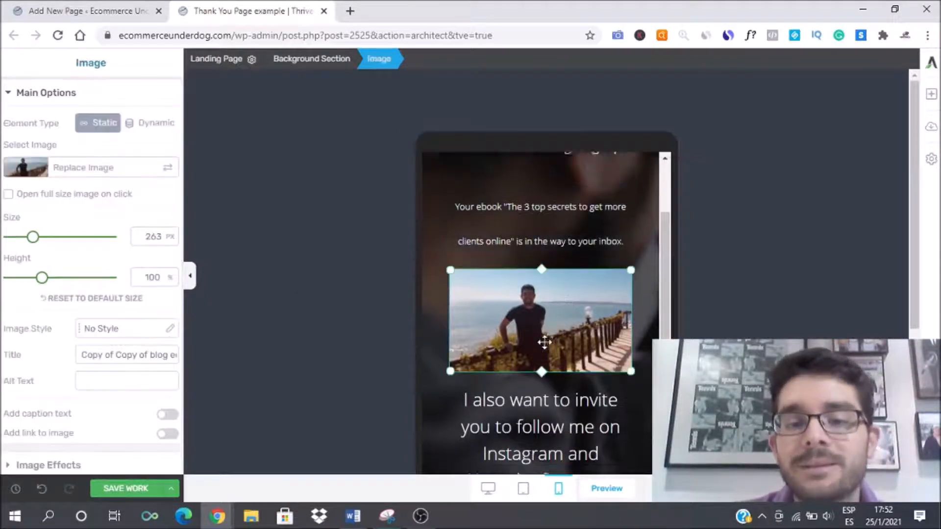
scroll(544, 342, down, 1)
click(544, 343)
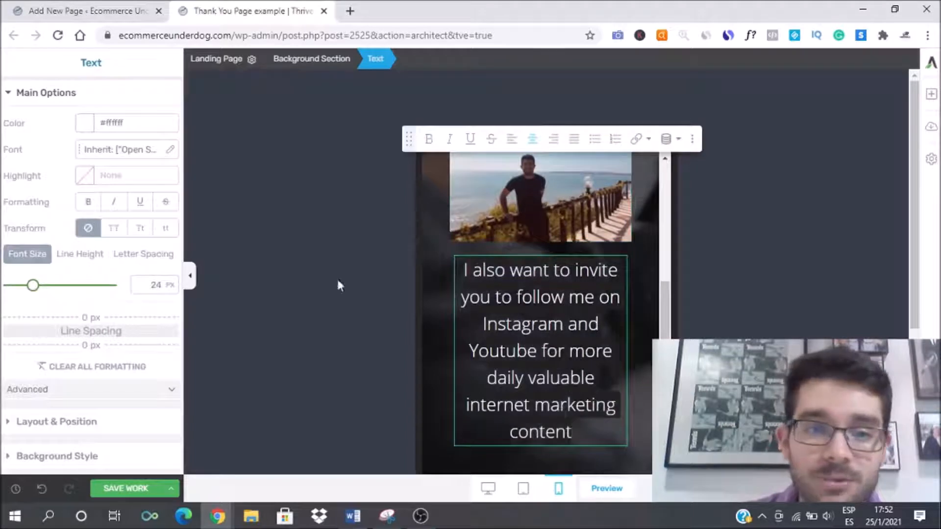
text(14)
Step: Reduce the background section's mobile minimum height
scroll(540, 382, down, 3)
click(42, 489)
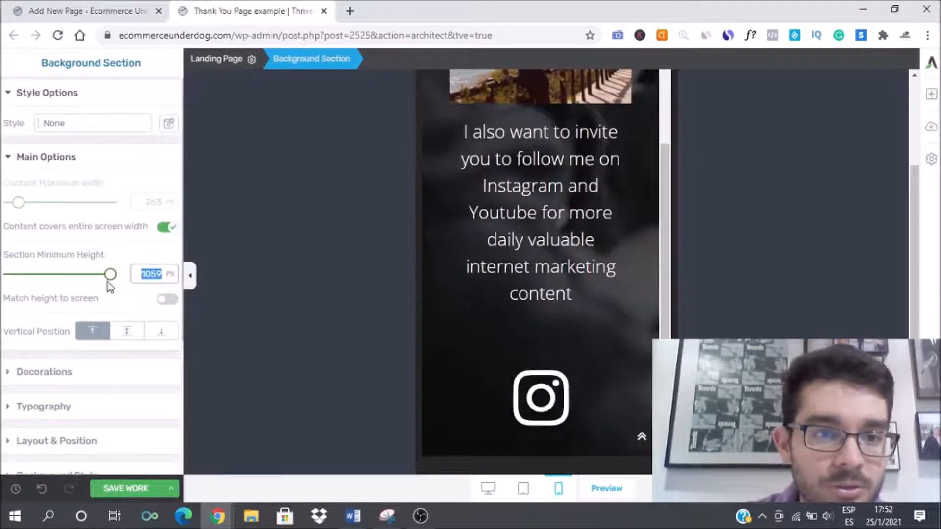
drag(110, 275, 89, 276)
Step: Set the mobile size of both the Instagram and YouTube icons to 50 px
click(551, 426)
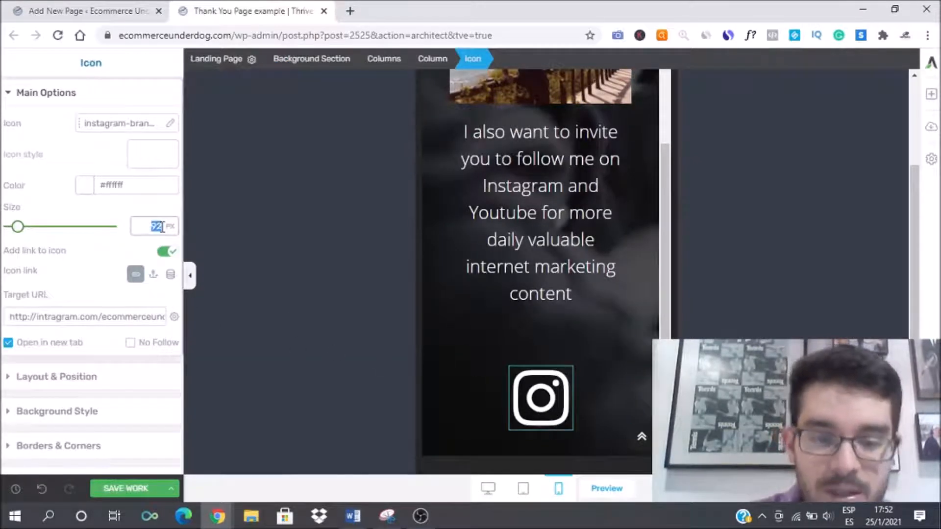
text(50)
scroll(447, 300, down, 2)
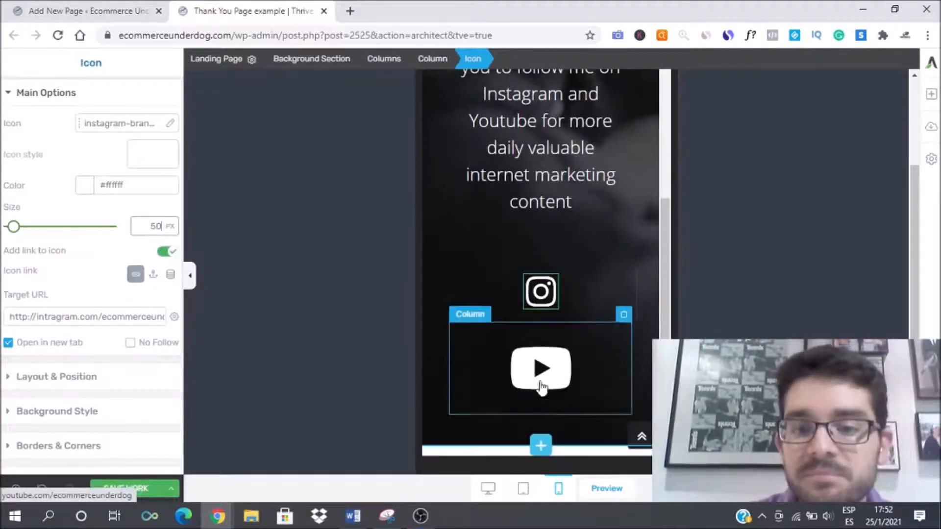
click(526, 366)
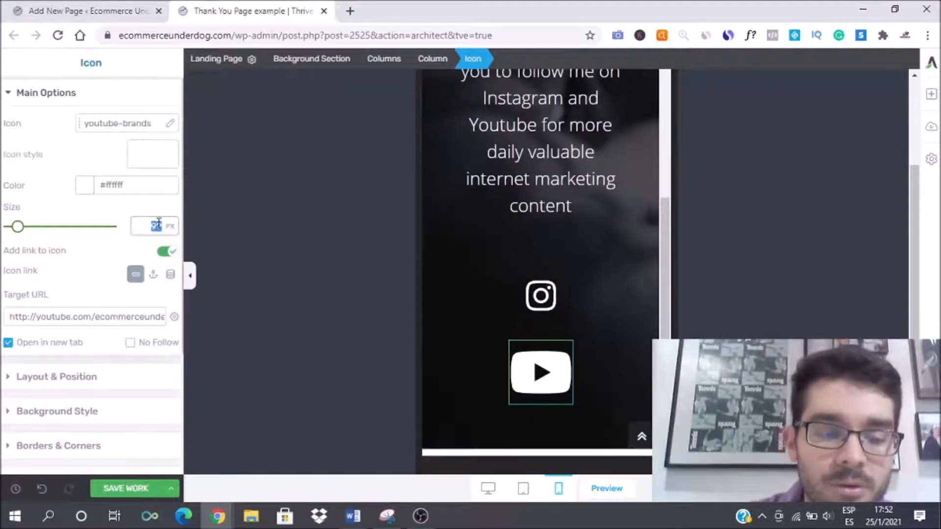
text(50)
Step: Select the whole invitation paragraph and set its mobile font size to 14 px
scroll(464, 248, up, 5)
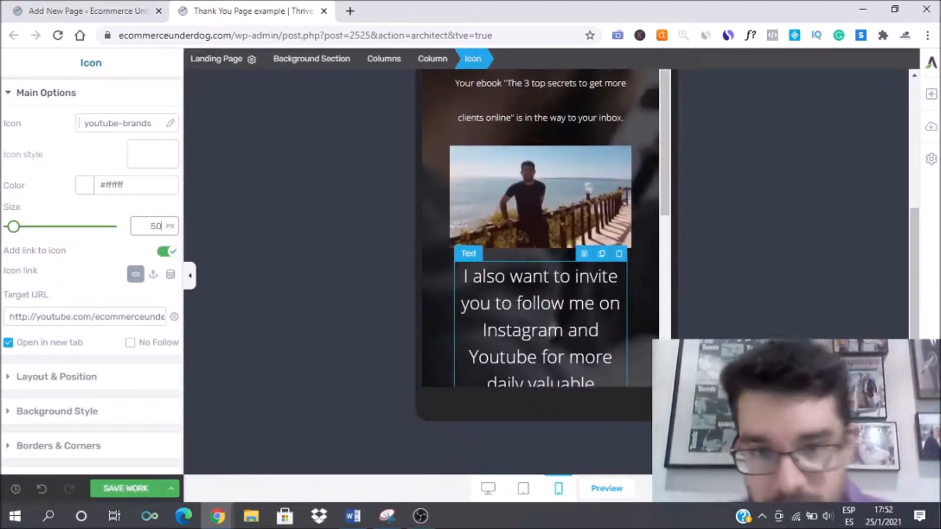
scroll(541, 245, down, 3)
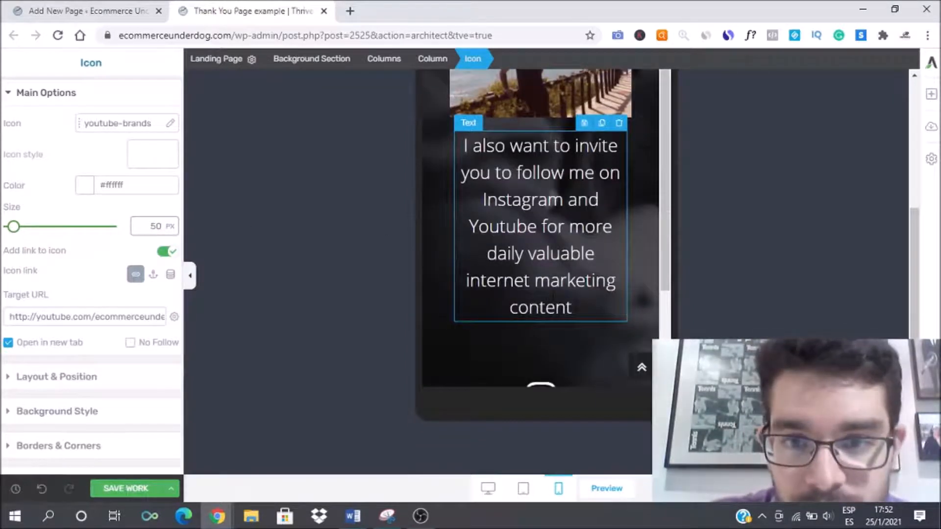
click(440, 138)
click(156, 285)
click(599, 267)
click(595, 254)
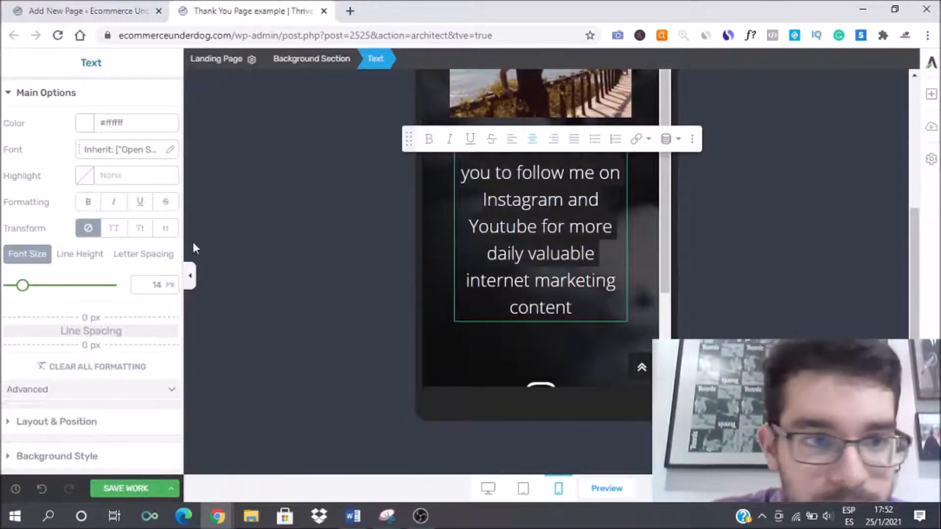
text(14)
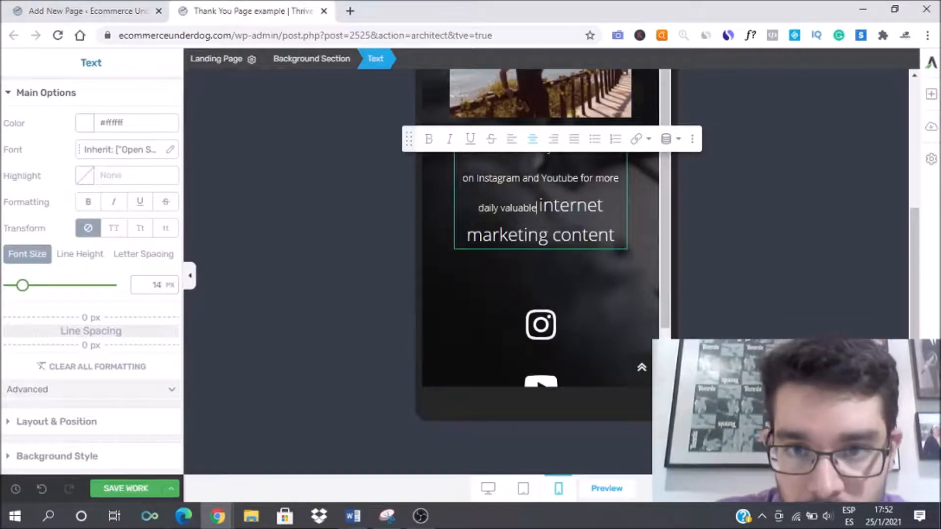
drag(539, 206, 624, 258)
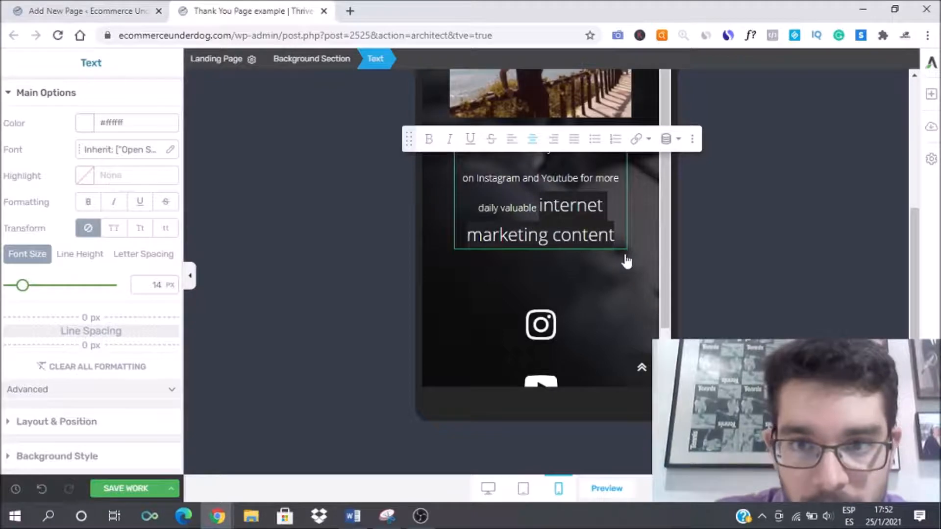
double_click(161, 285)
text(14)
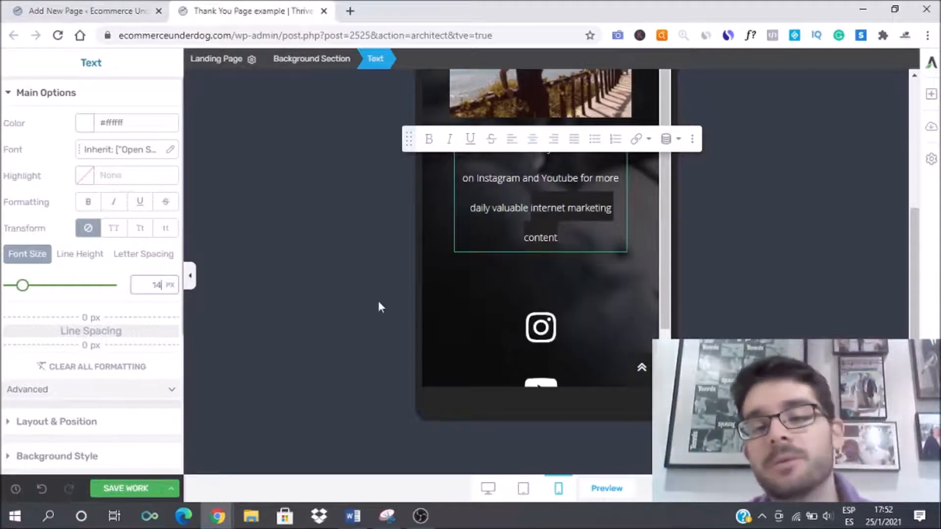
Step: Switch to the desktop view and review the page layout around the photo and headings
scroll(478, 262, up, 4)
scroll(479, 260, up, 3)
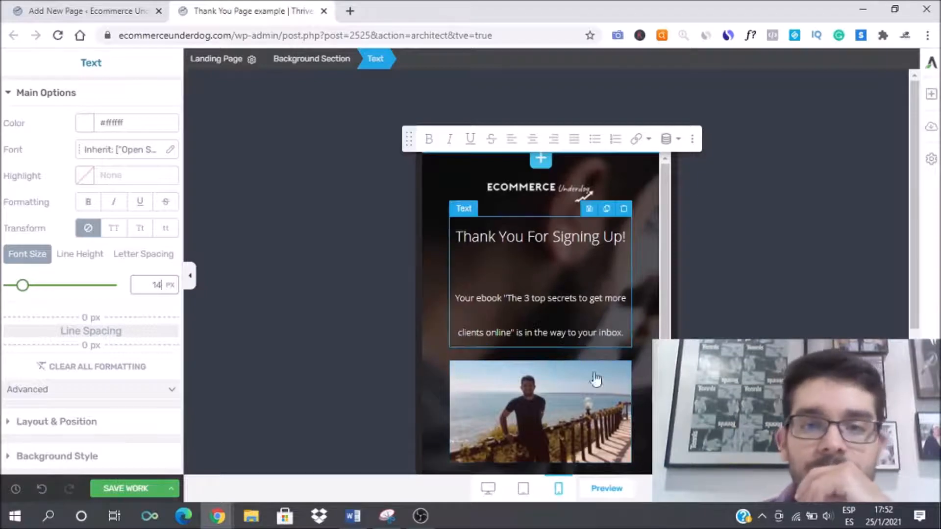
click(488, 489)
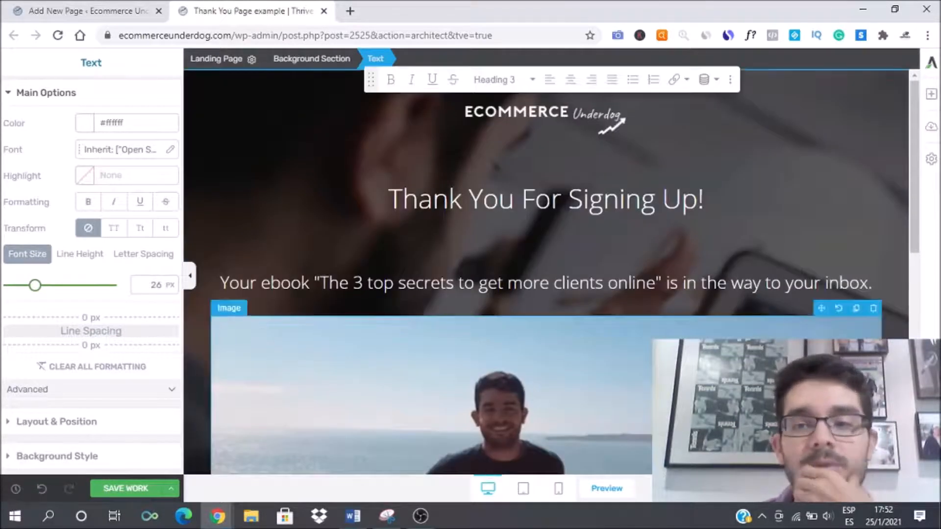
drag(767, 253, 579, 142)
scroll(615, 265, down, 2)
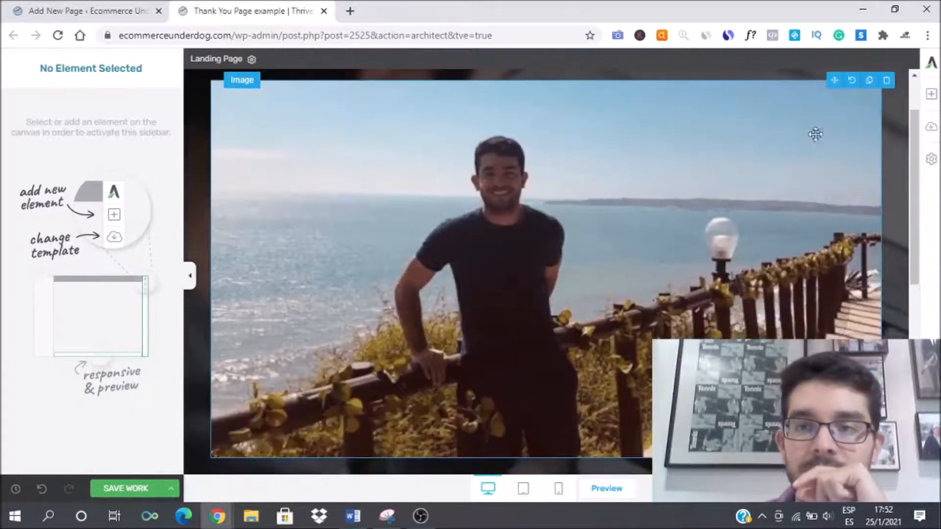
mouse_move(822, 74)
mouse_down()
mouse_move(602, 449)
mouse_move(593, 363)
mouse_move(528, 395)
mouse_move(528, 411)
mouse_up()
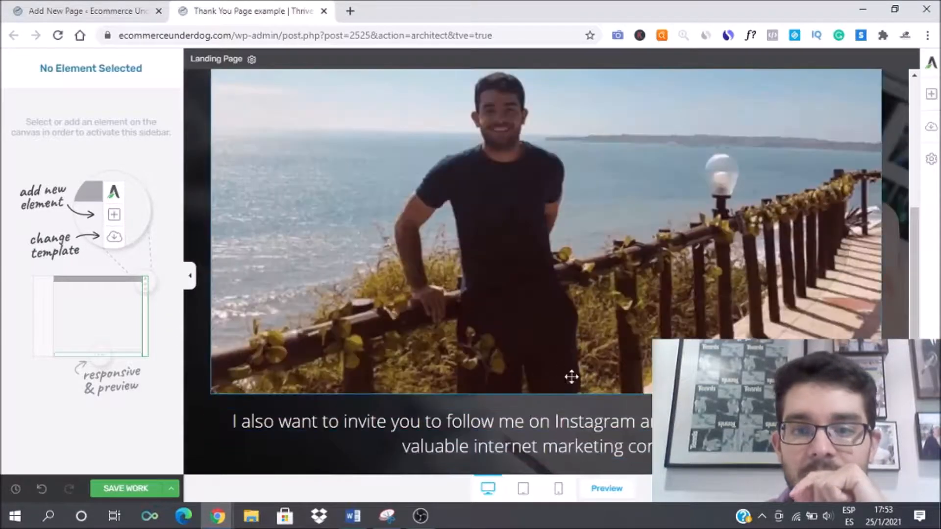
scroll(546, 374, down, 4)
scroll(610, 309, up, 5)
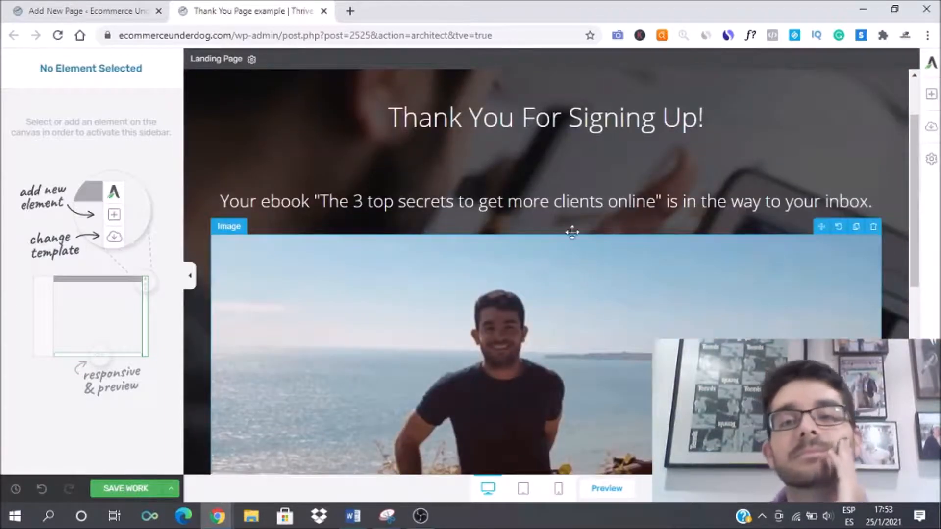
scroll(588, 250, down, 6)
scroll(602, 273, up, 7)
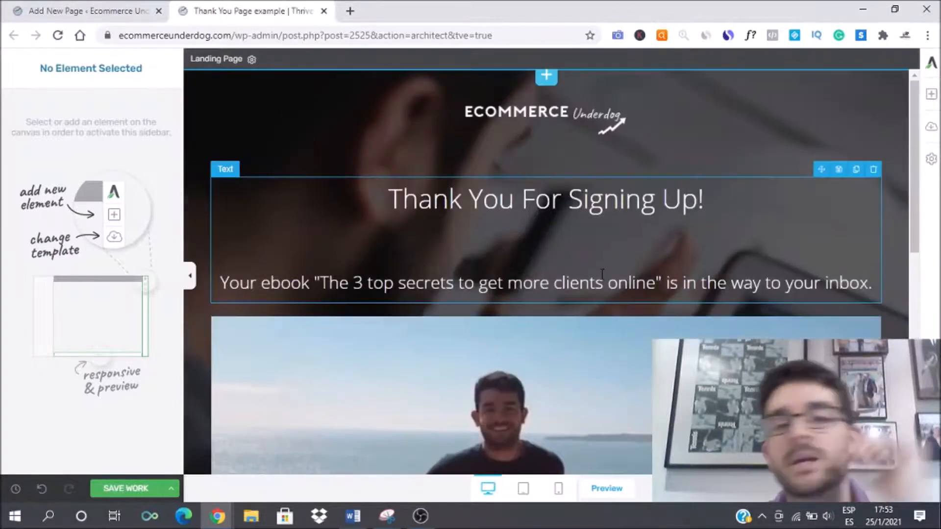
Step: Remove the background section's image layer, set its solid colour to black #000000, and save the work
click(126, 488)
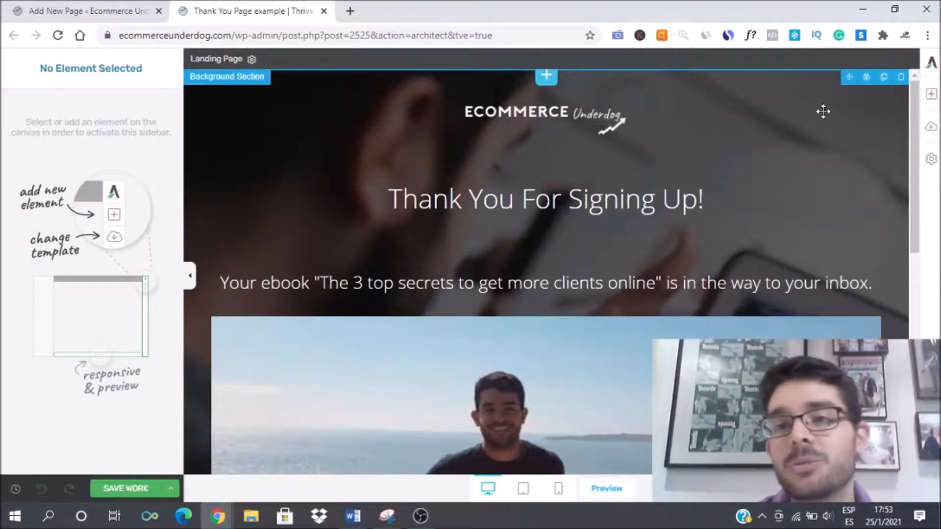
click(768, 103)
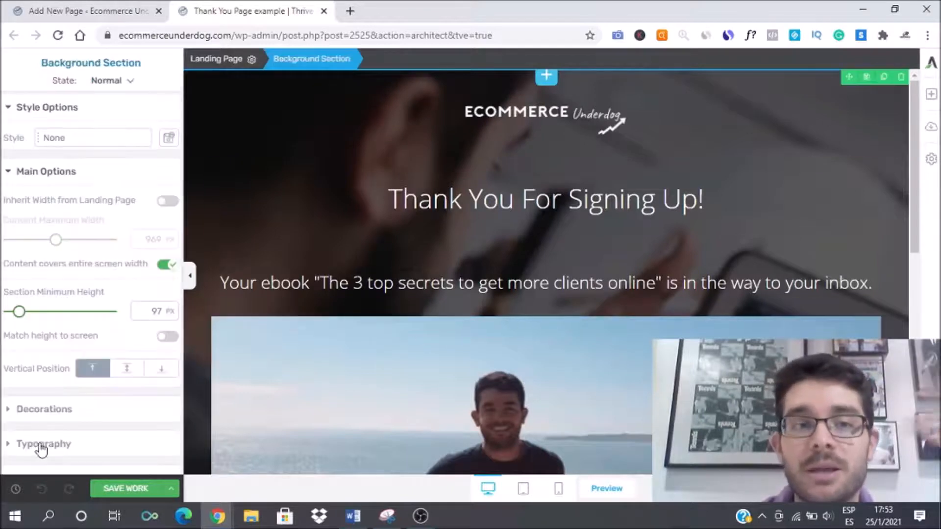
scroll(27, 414, down, 4)
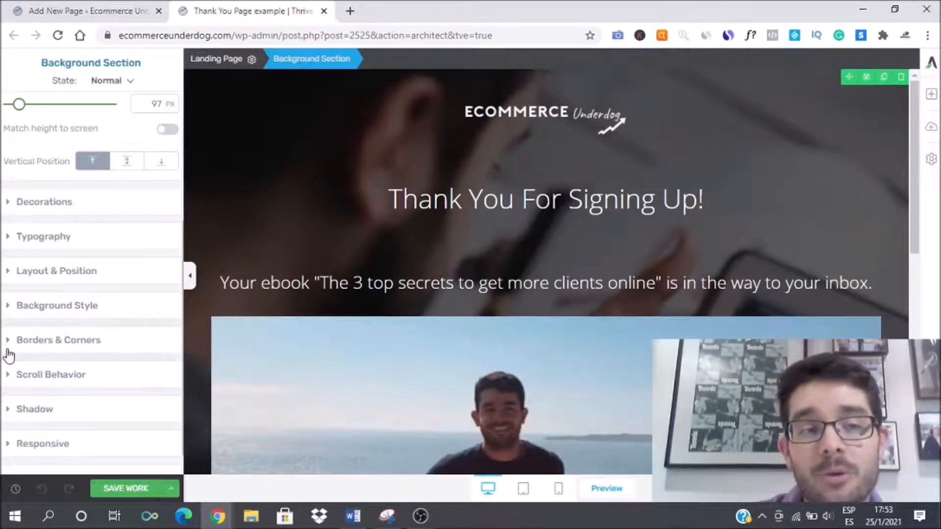
click(7, 304)
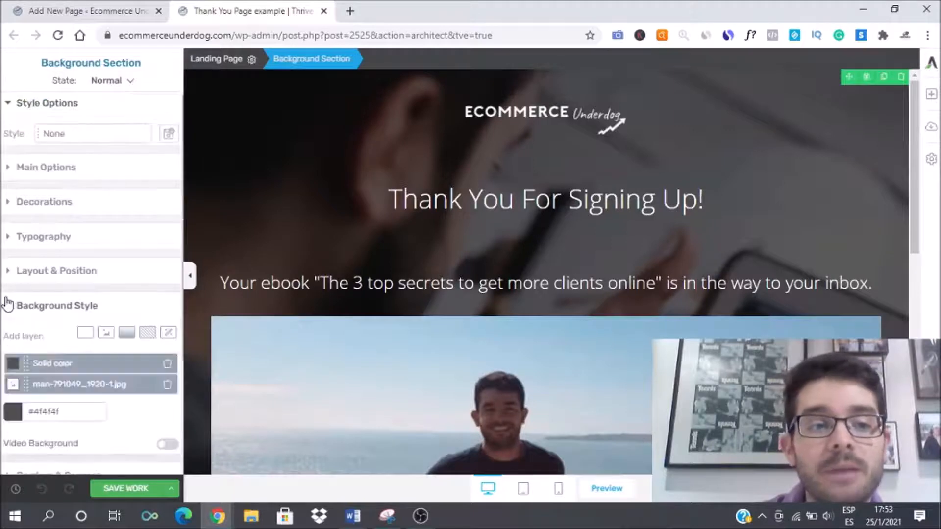
click(166, 385)
click(12, 392)
mouse_move(14, 308)
mouse_down()
mouse_move(3, 412)
mouse_move(8, 185)
mouse_move(155, 235)
mouse_move(191, 238)
mouse_move(3, 397)
mouse_up()
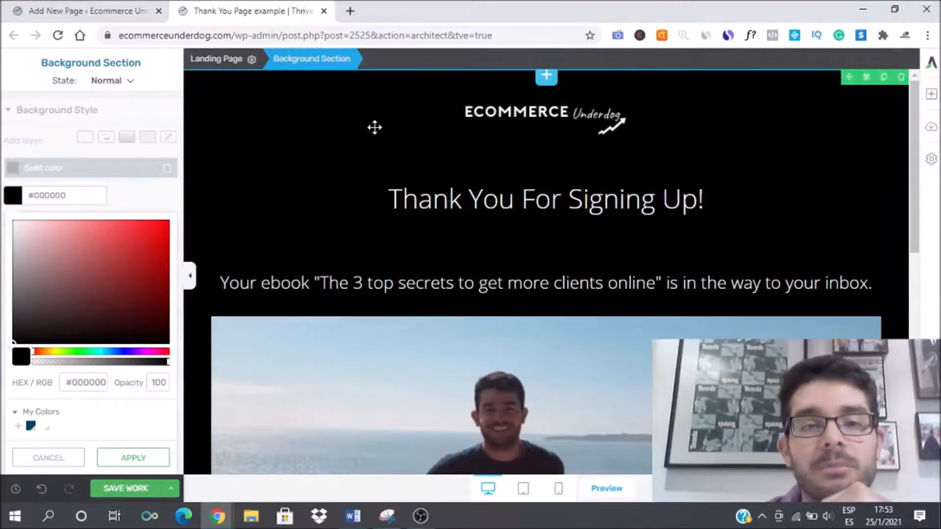
scroll(492, 249, down, 10)
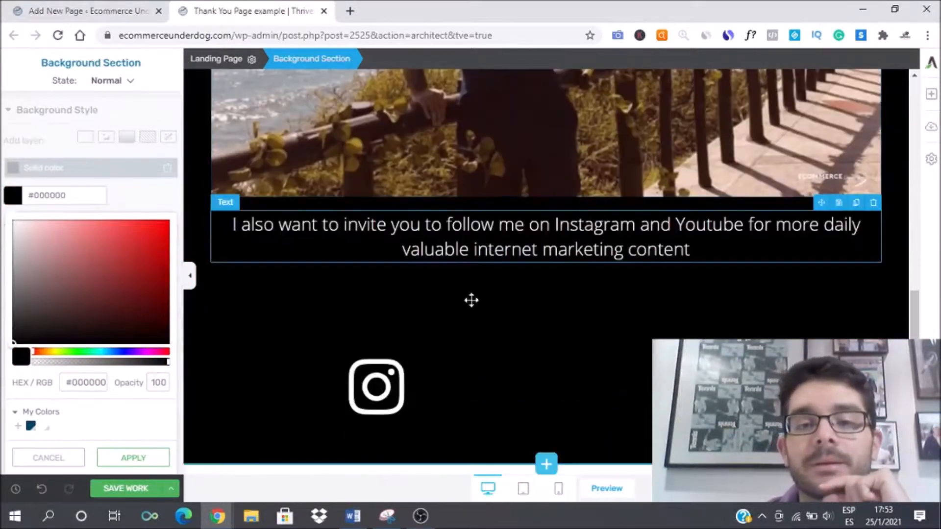
click(133, 457)
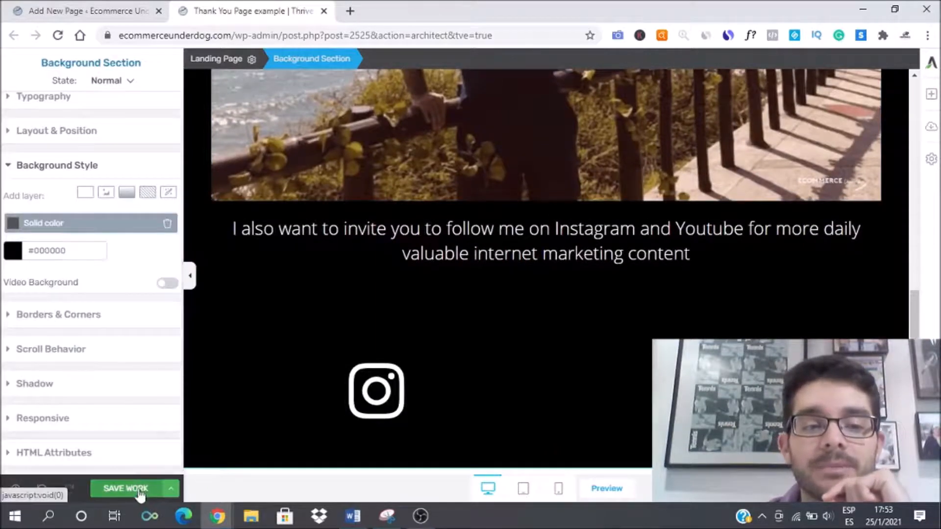
click(138, 488)
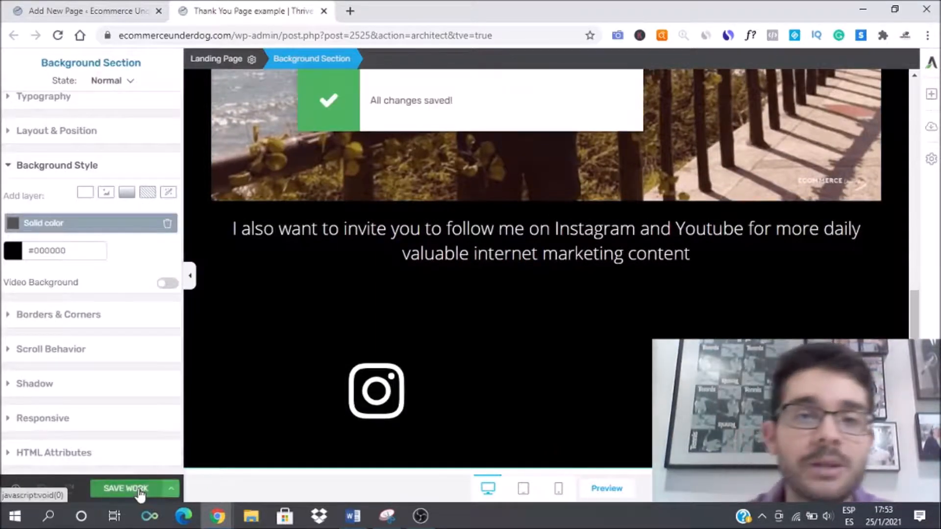
Step: Open the page preview and review the finished thank-you page
click(607, 488)
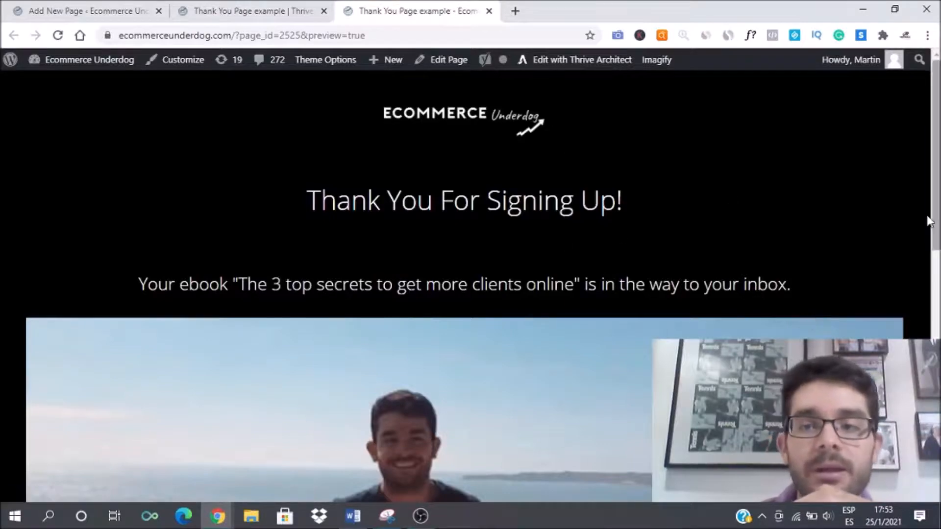
drag(937, 136, 887, 102)
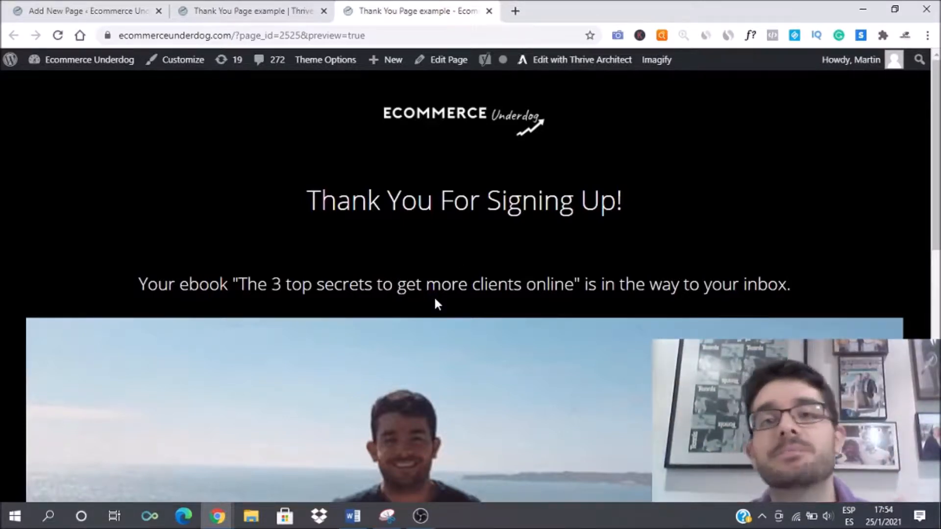
scroll(519, 324, down, 10)
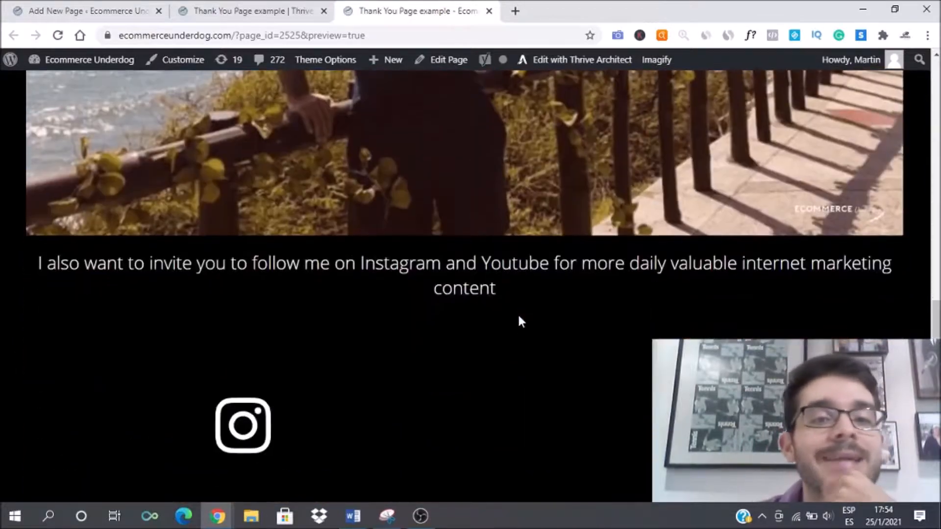
scroll(520, 321, up, 10)
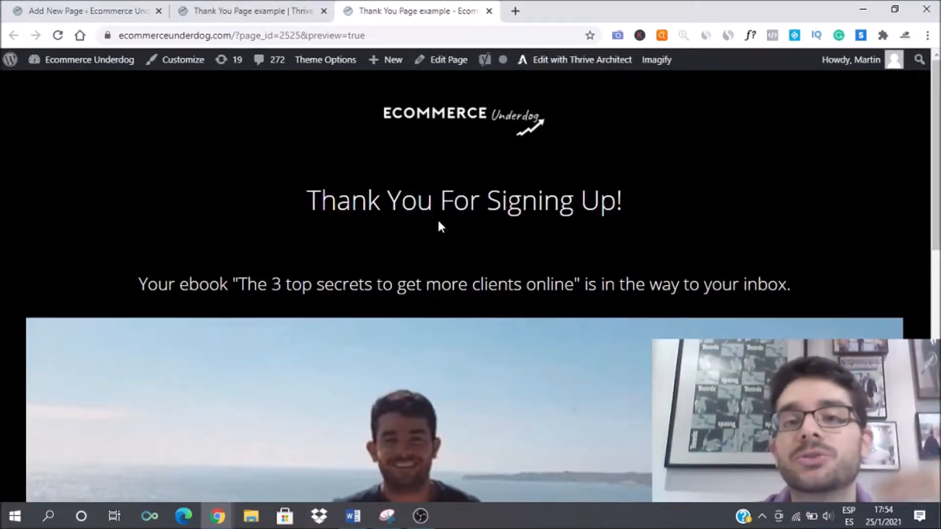
scroll(484, 214, down, 9)
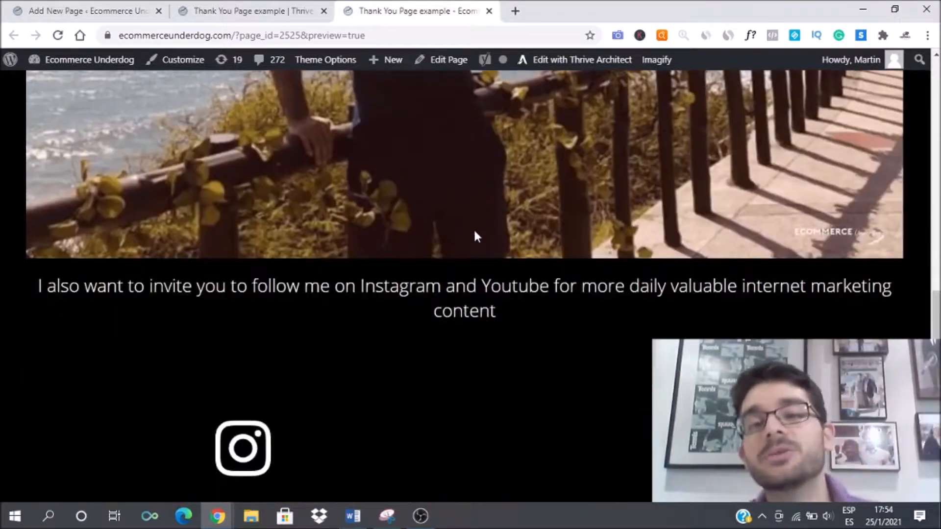
scroll(478, 240, up, 8)
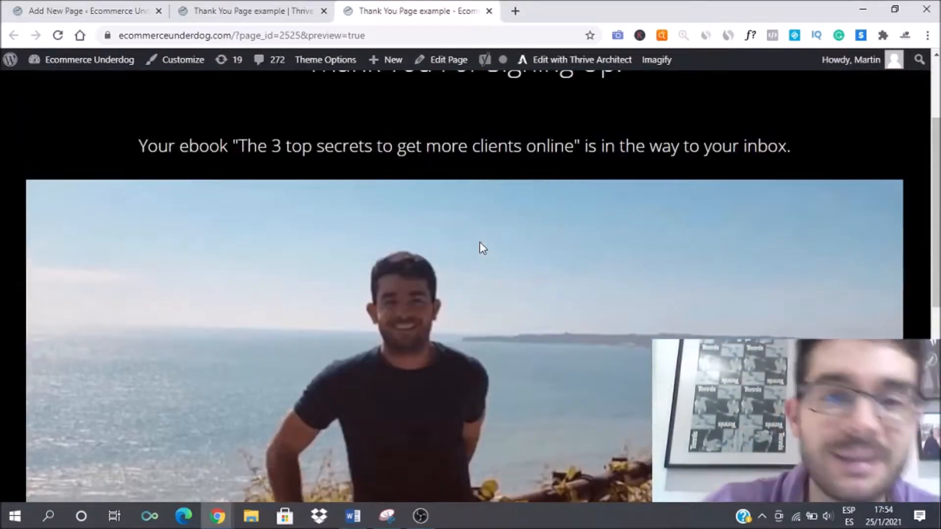
scroll(479, 242, up, 3)
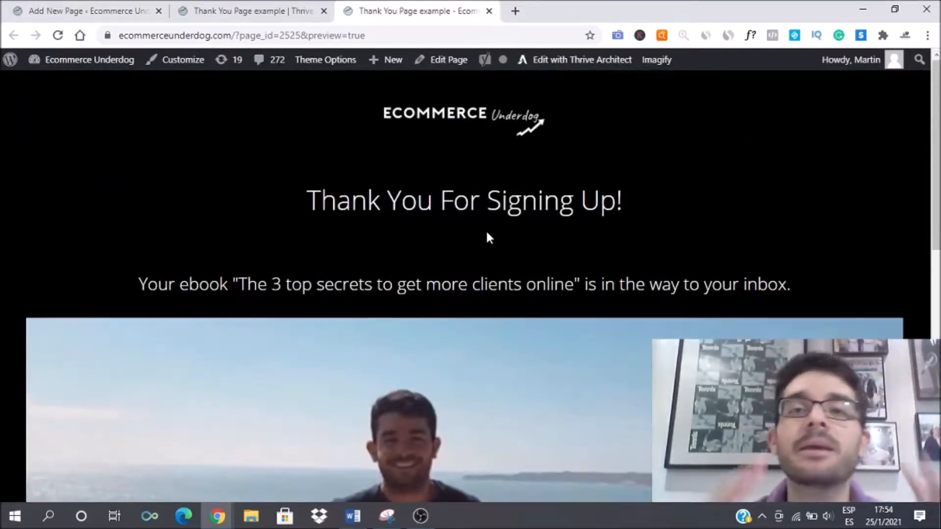